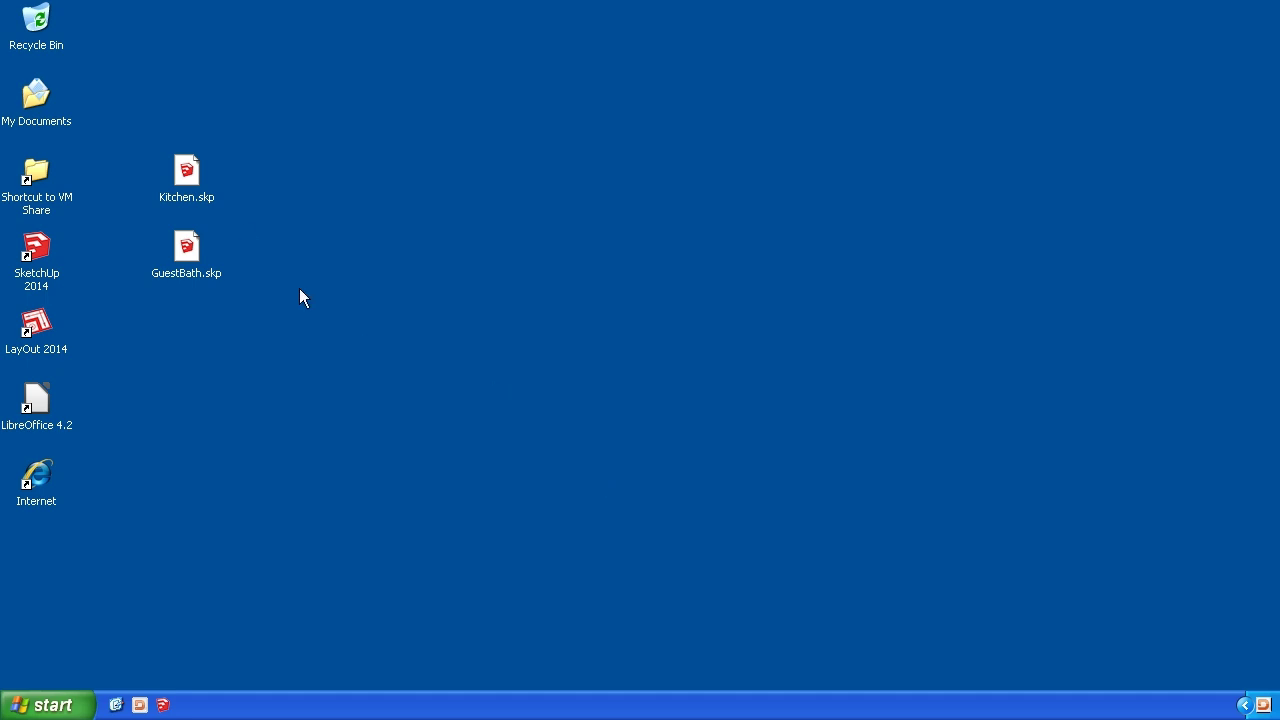
Open Kitchen.skp and show Component Options for the DB3D_2 drawer base cabinet (28" width)
double_click(189, 178)
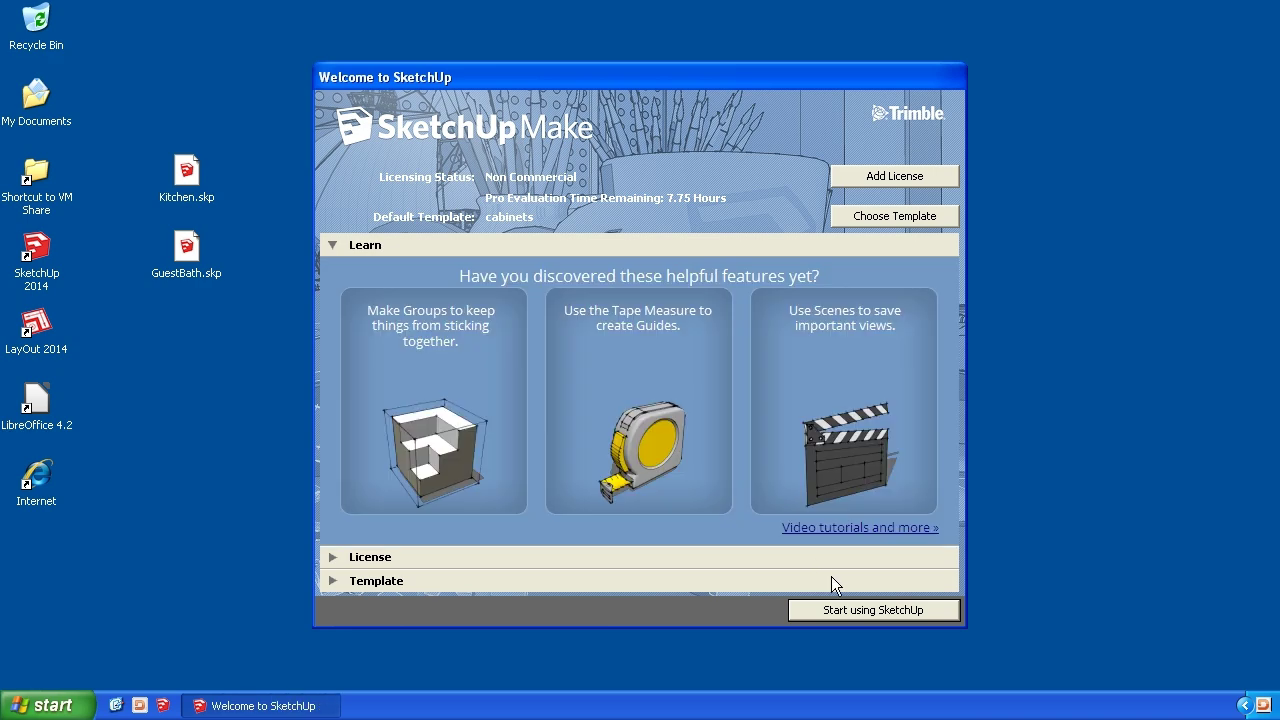
click(867, 611)
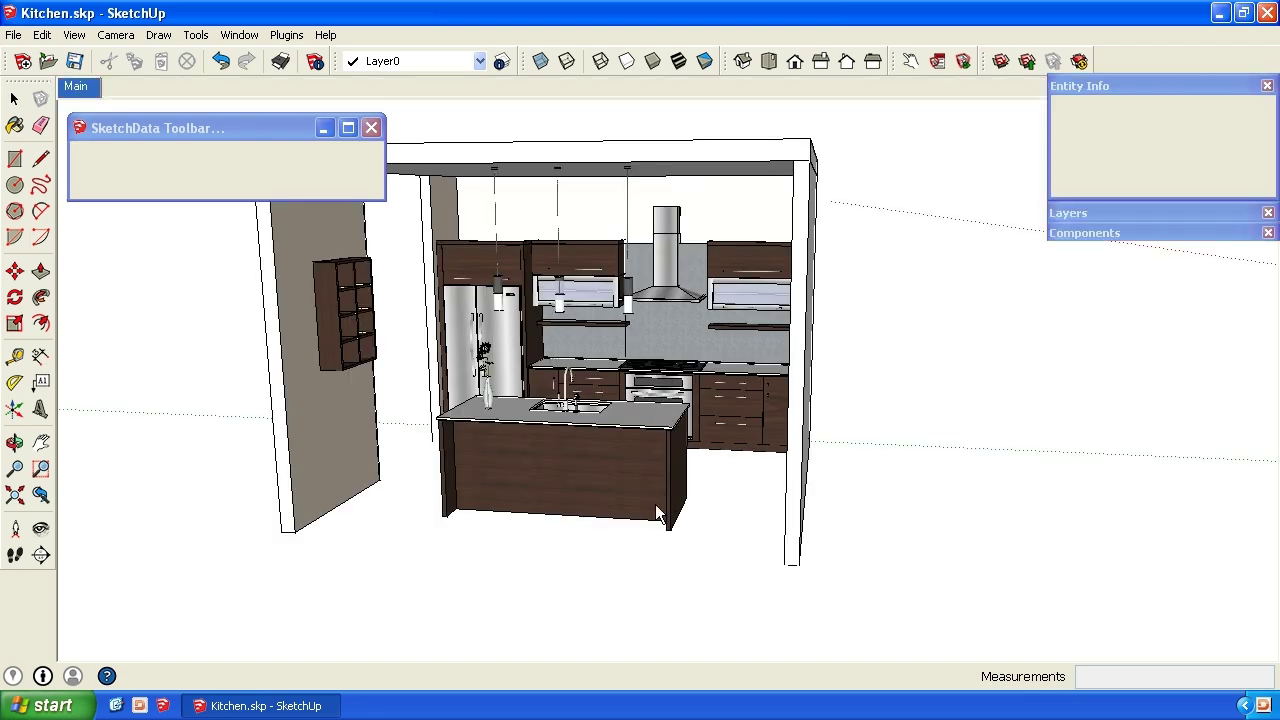
middle_drag(660, 515, 637, 455)
click(730, 425)
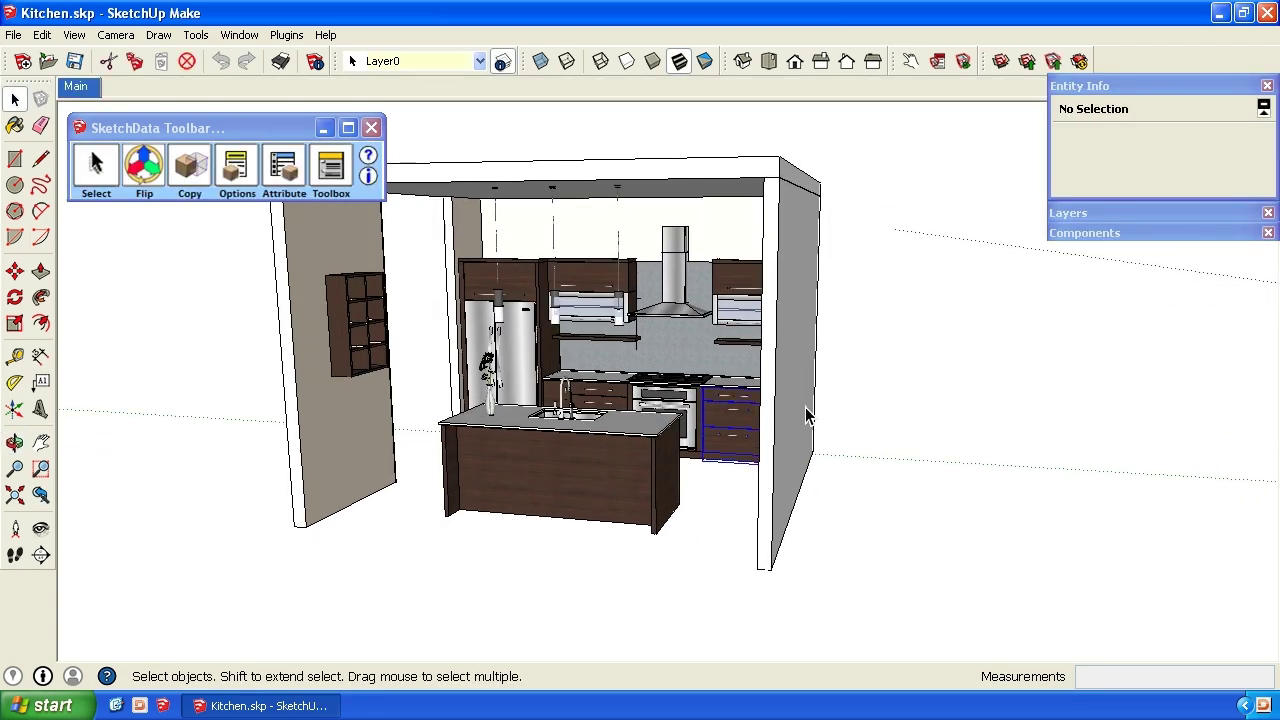
click(939, 63)
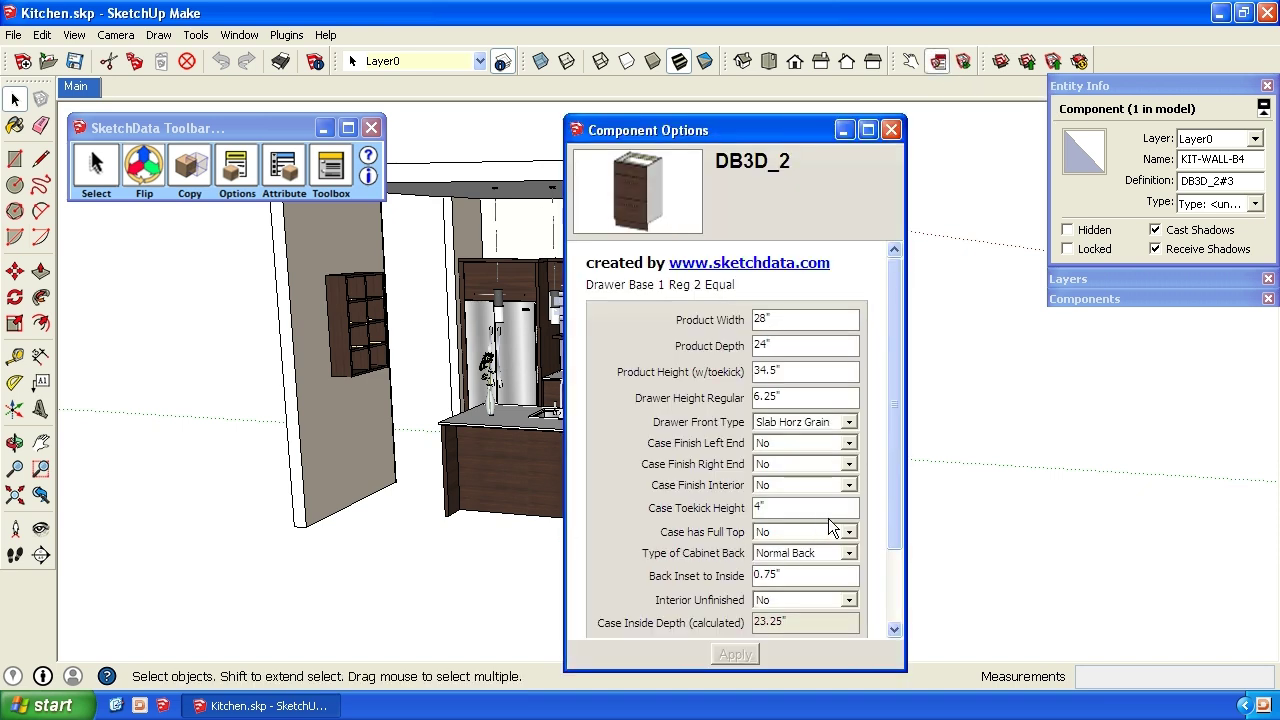
Swap Component Options for SketchData Entity Info showing KIT-WALL-B4, Layer0, definition DB3D_2#3
click(890, 130)
click(237, 168)
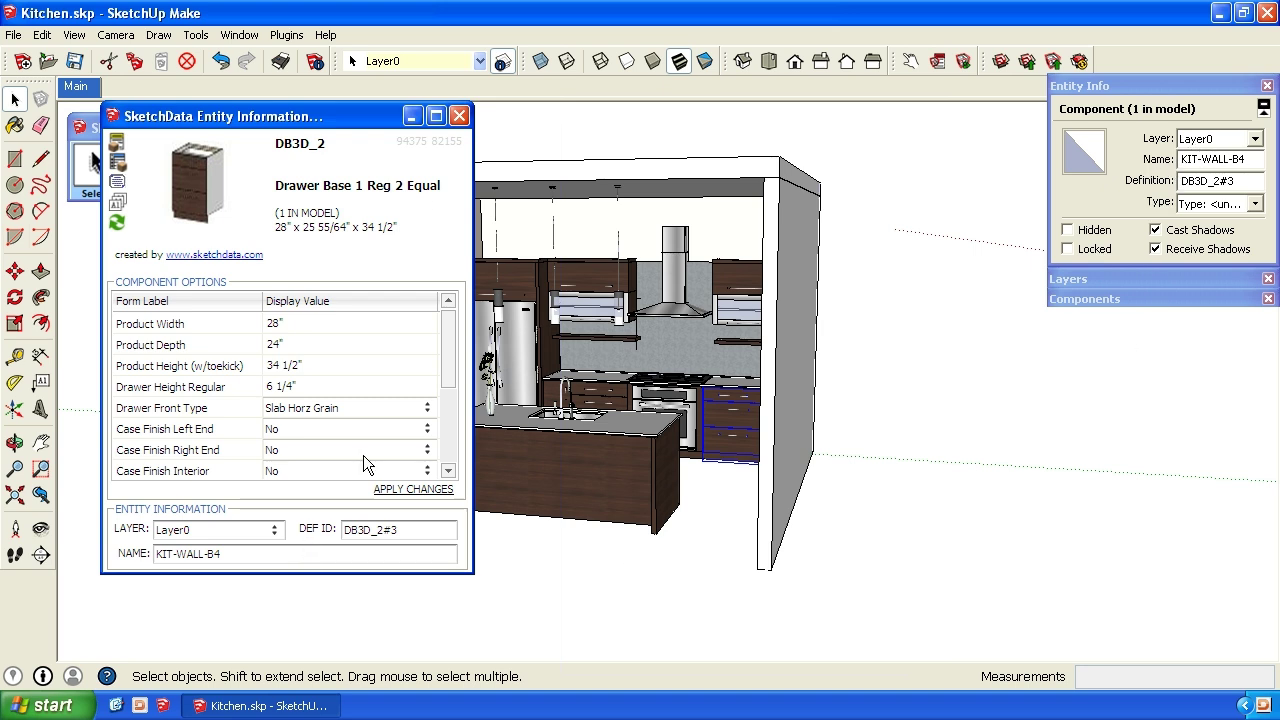
Run the Cabinet List CSV Export macro to write data_export.csv and an images folder
click(459, 116)
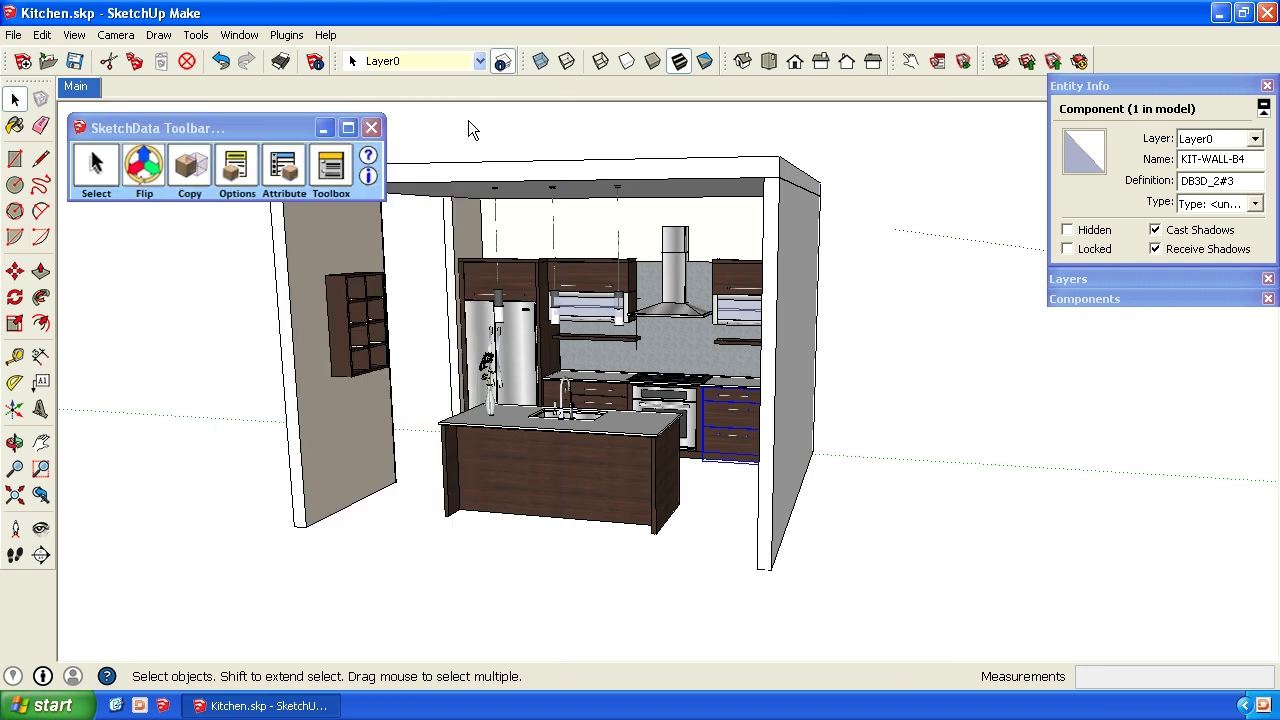
click(340, 180)
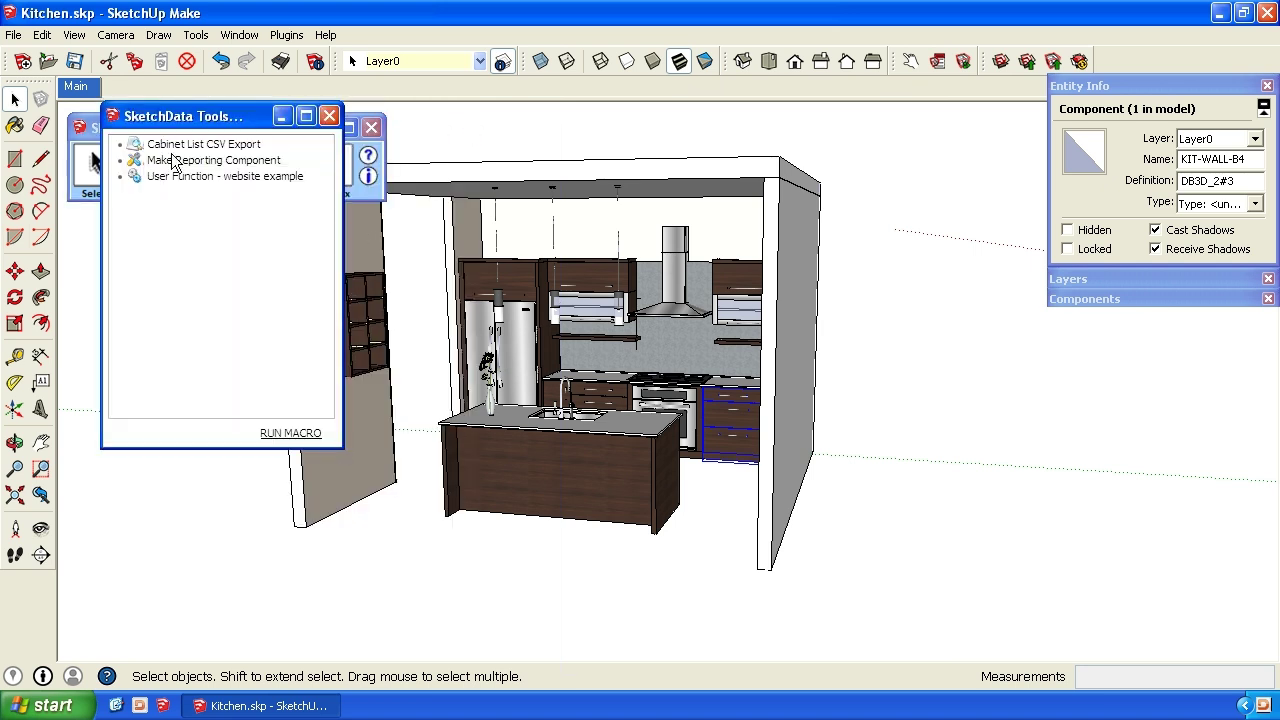
click(175, 145)
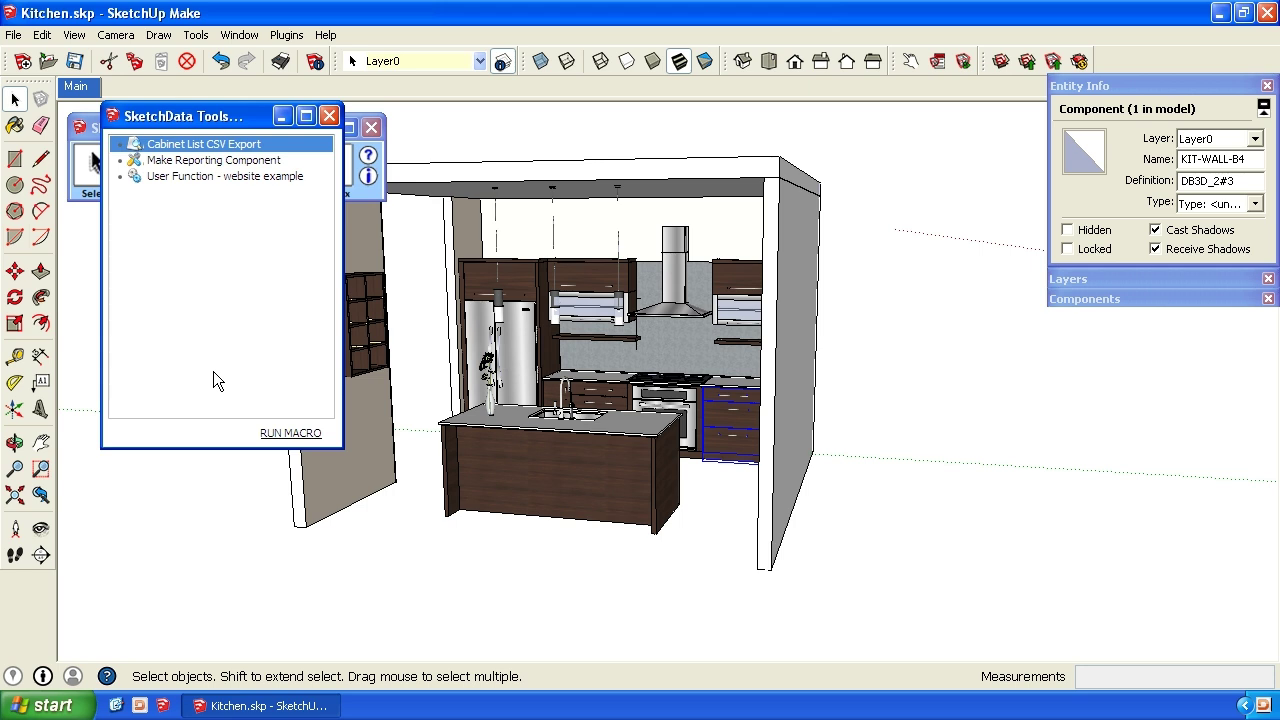
click(290, 433)
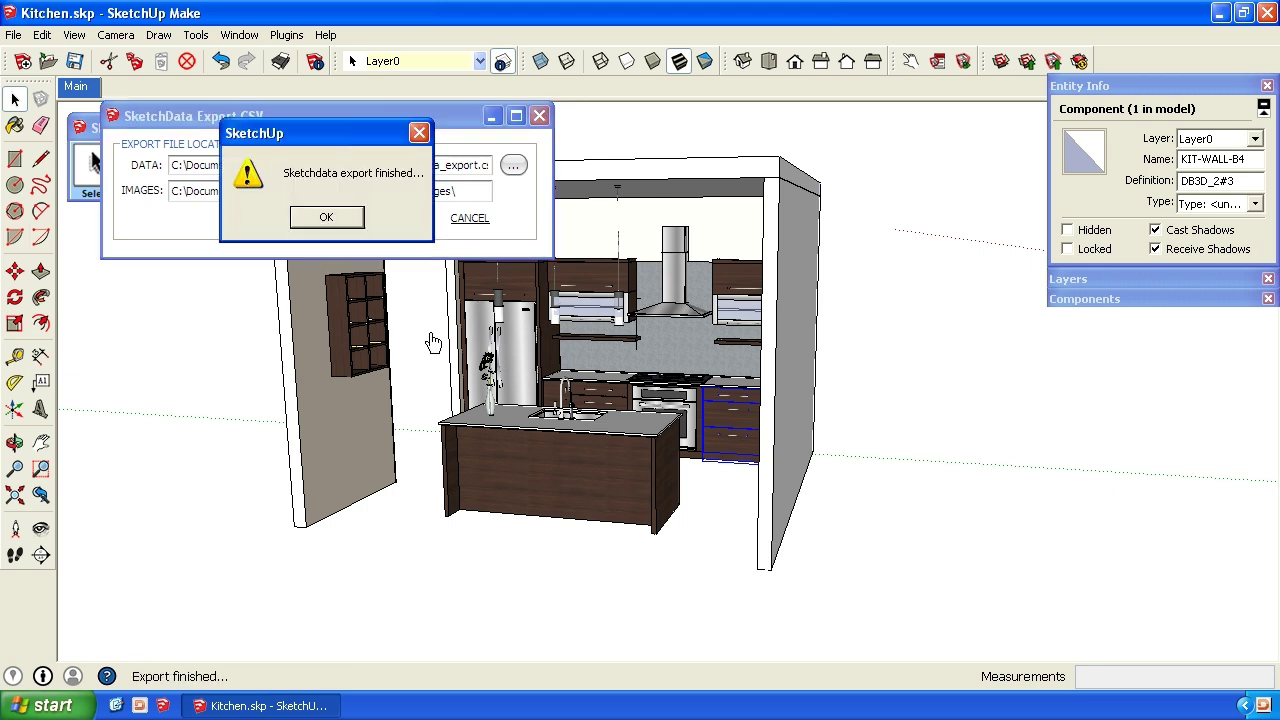
click(333, 218)
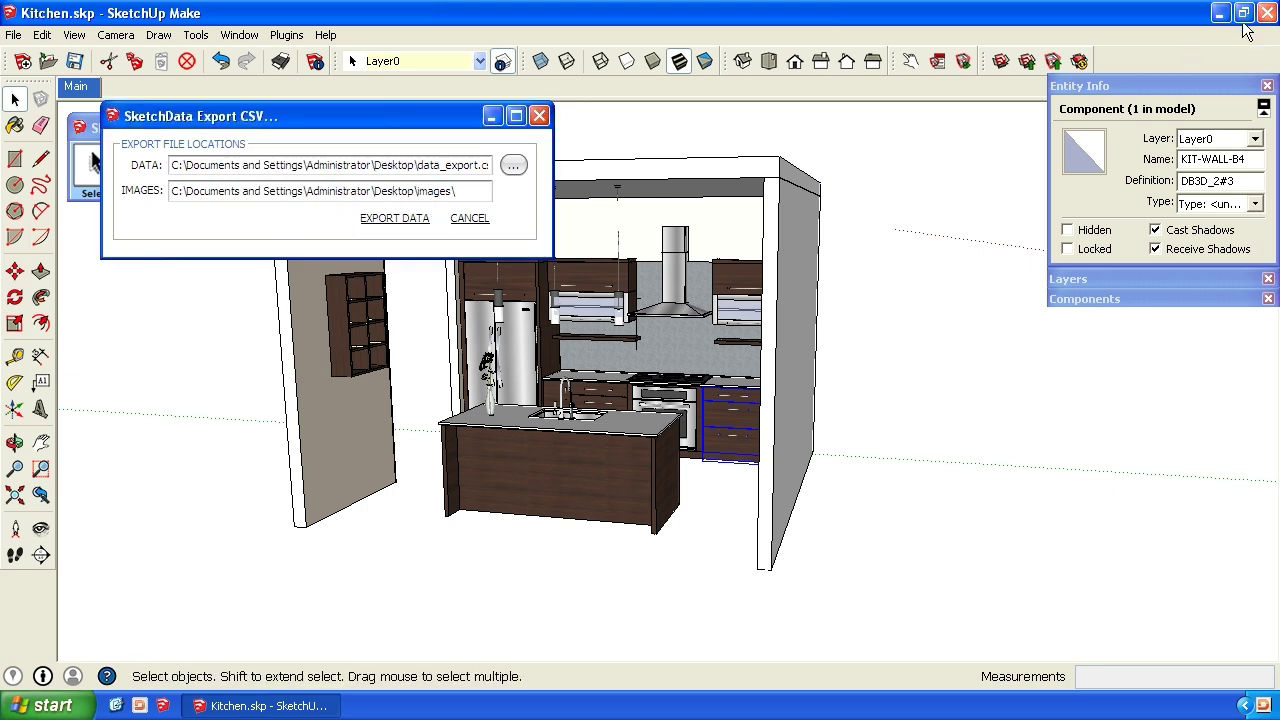
Close the export settings and quit SketchUp without saving Kitchen.skp
click(539, 116)
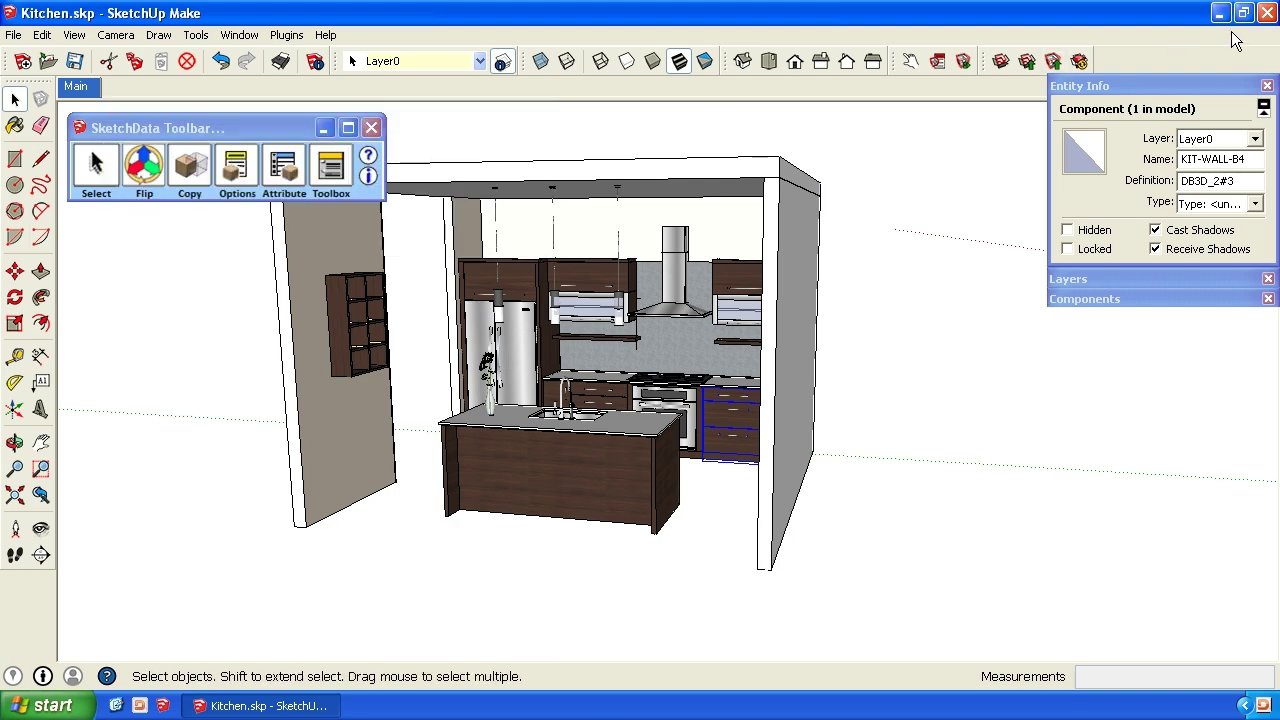
click(1267, 12)
click(638, 382)
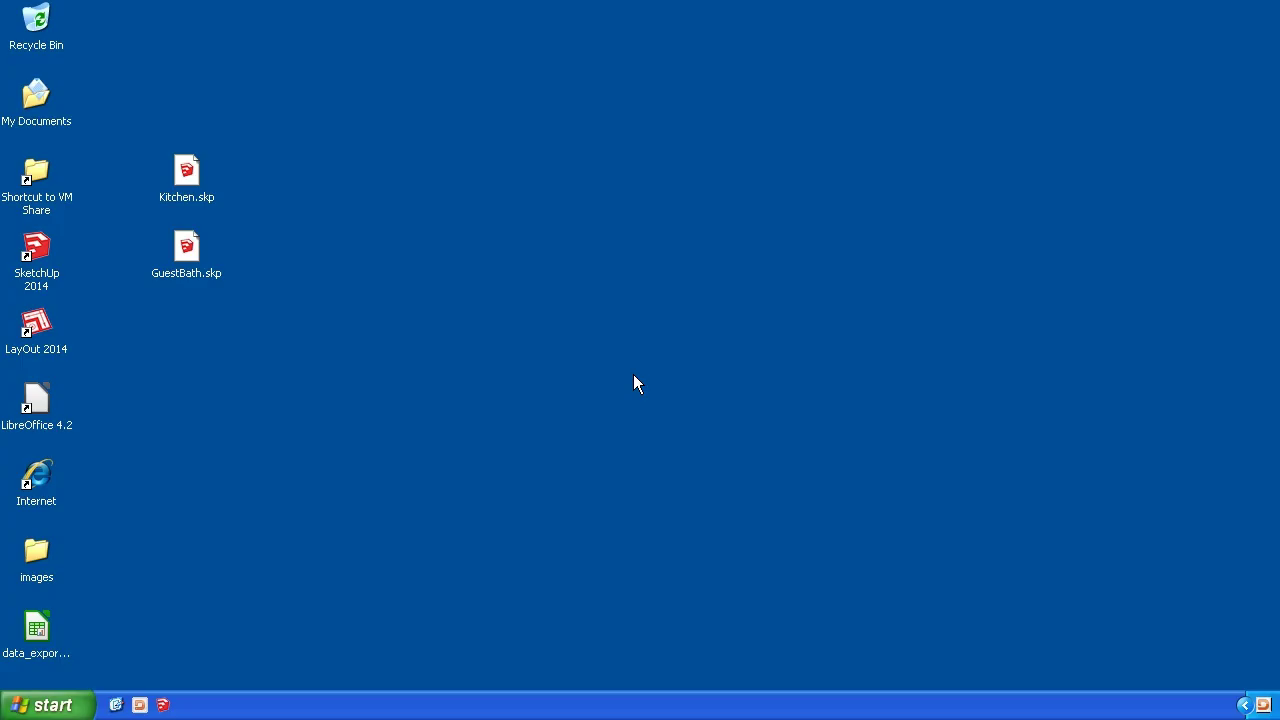
Move the images folder and data_export.csv icons beside GuestBath.skp on the desktop
drag(45, 562, 298, 252)
drag(36, 628, 337, 249)
click(335, 343)
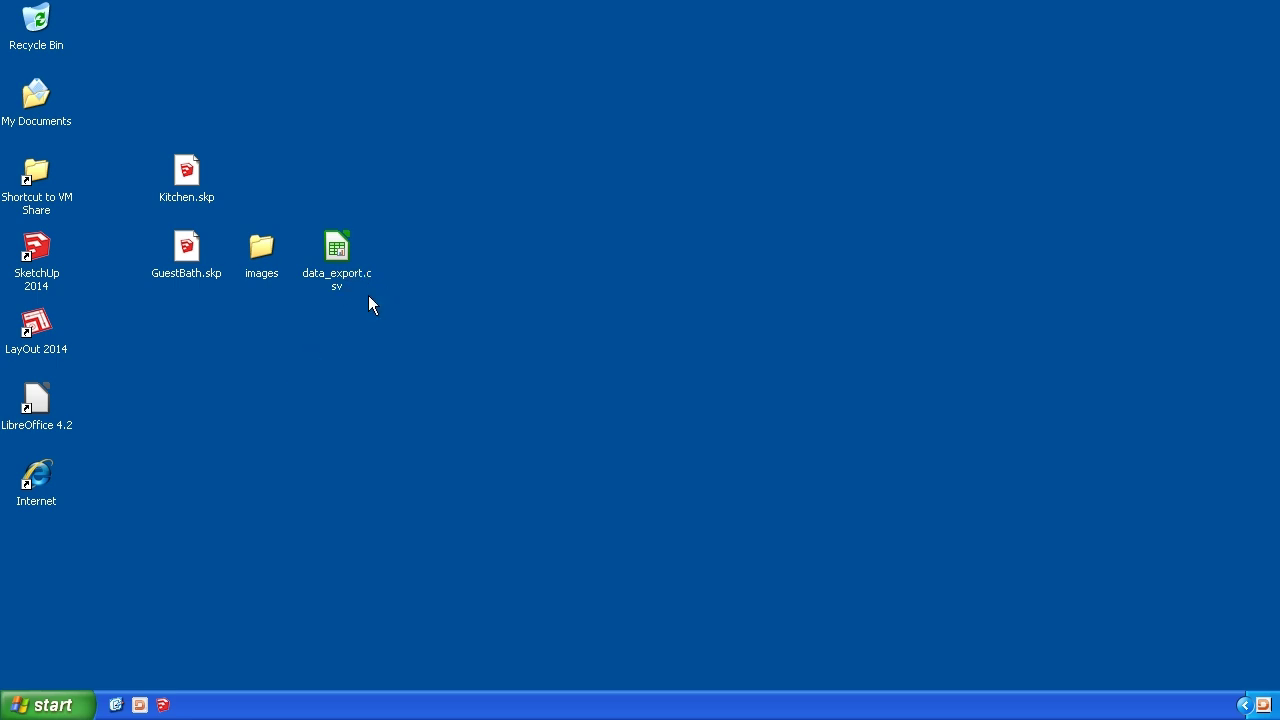
Open data_export.csv in LibreOffice Calc with the default text import settings
click(340, 251)
double_click(340, 250)
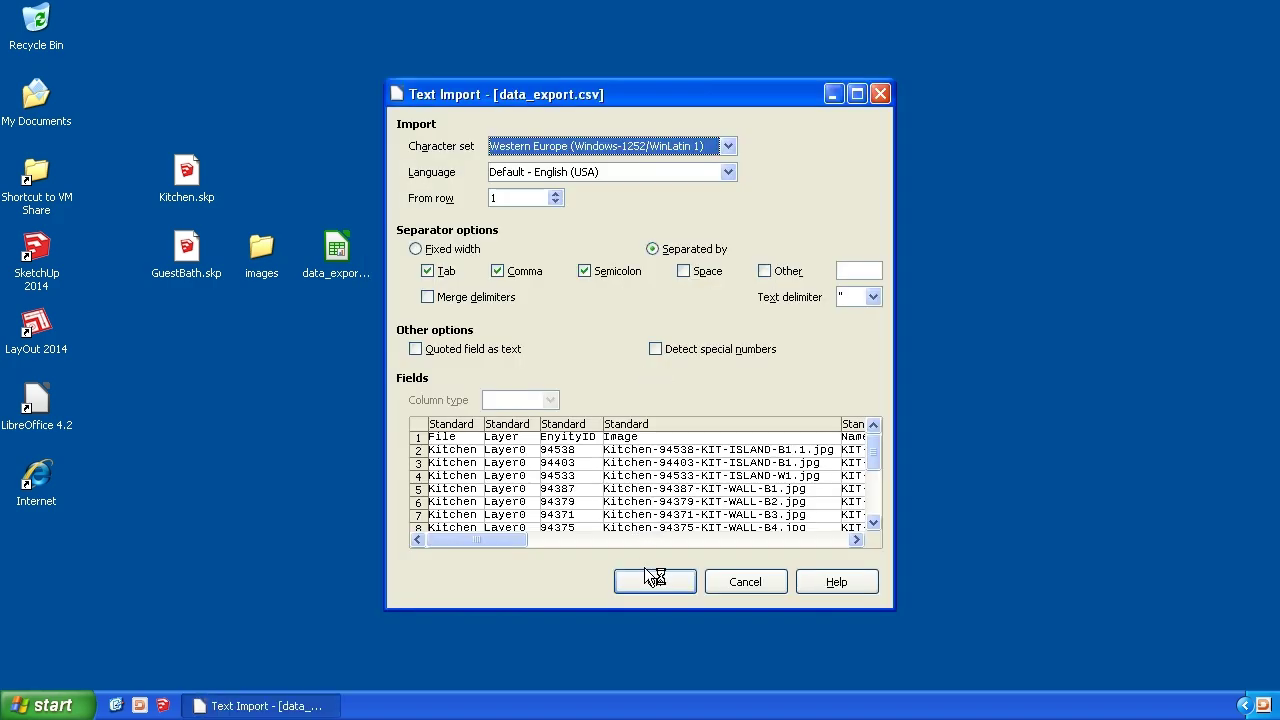
click(657, 581)
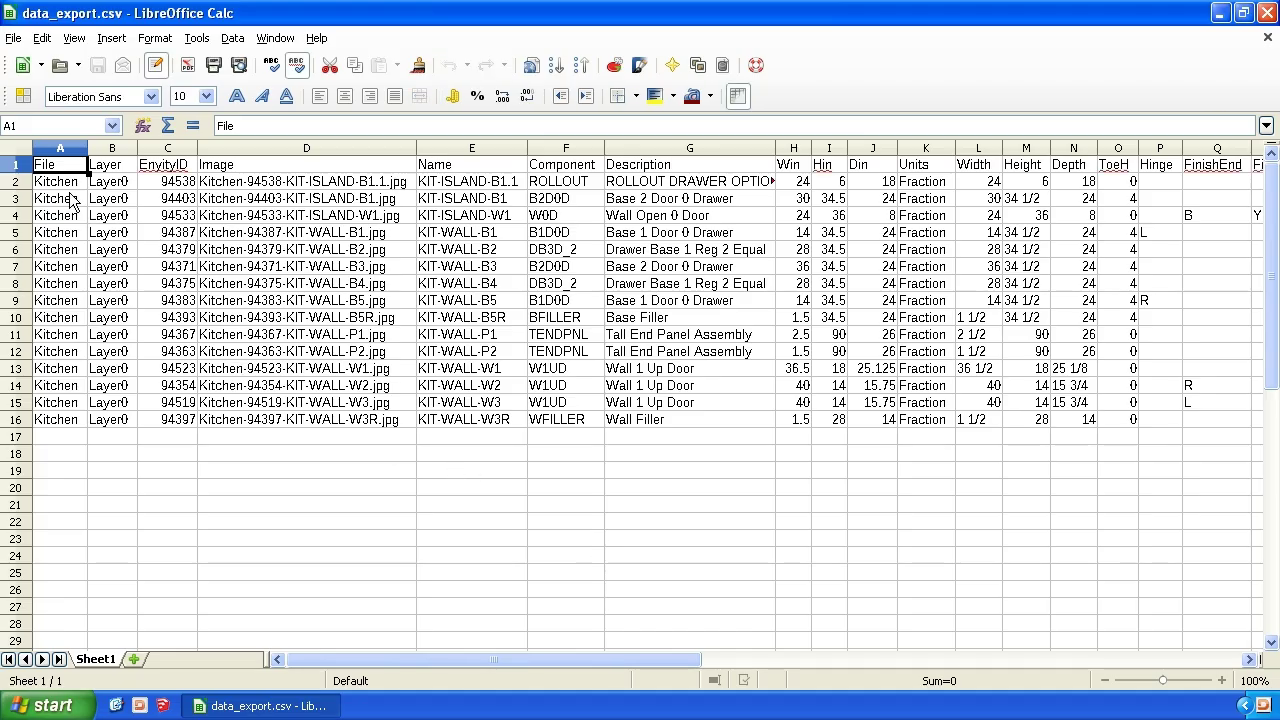
Inspect Layer, EnityID 94538, Image and the cabinet names down column E to KIT-WALL-B4
click(64, 286)
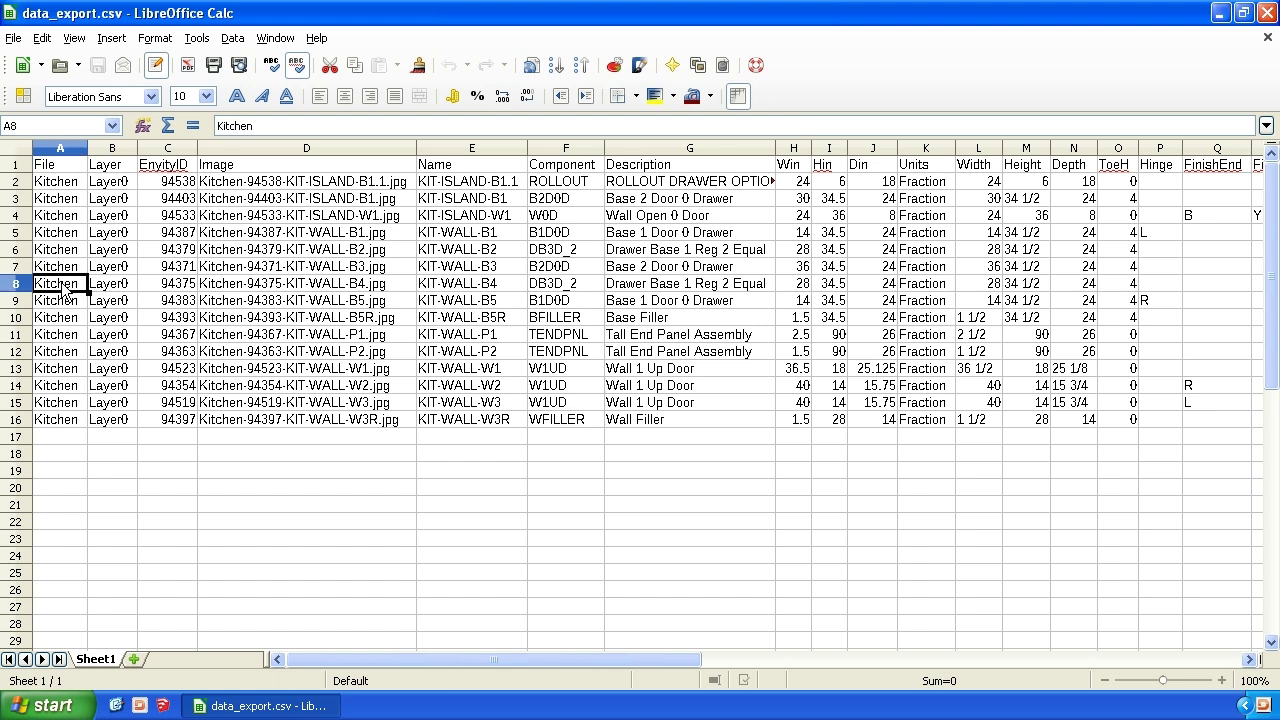
click(127, 186)
click(176, 186)
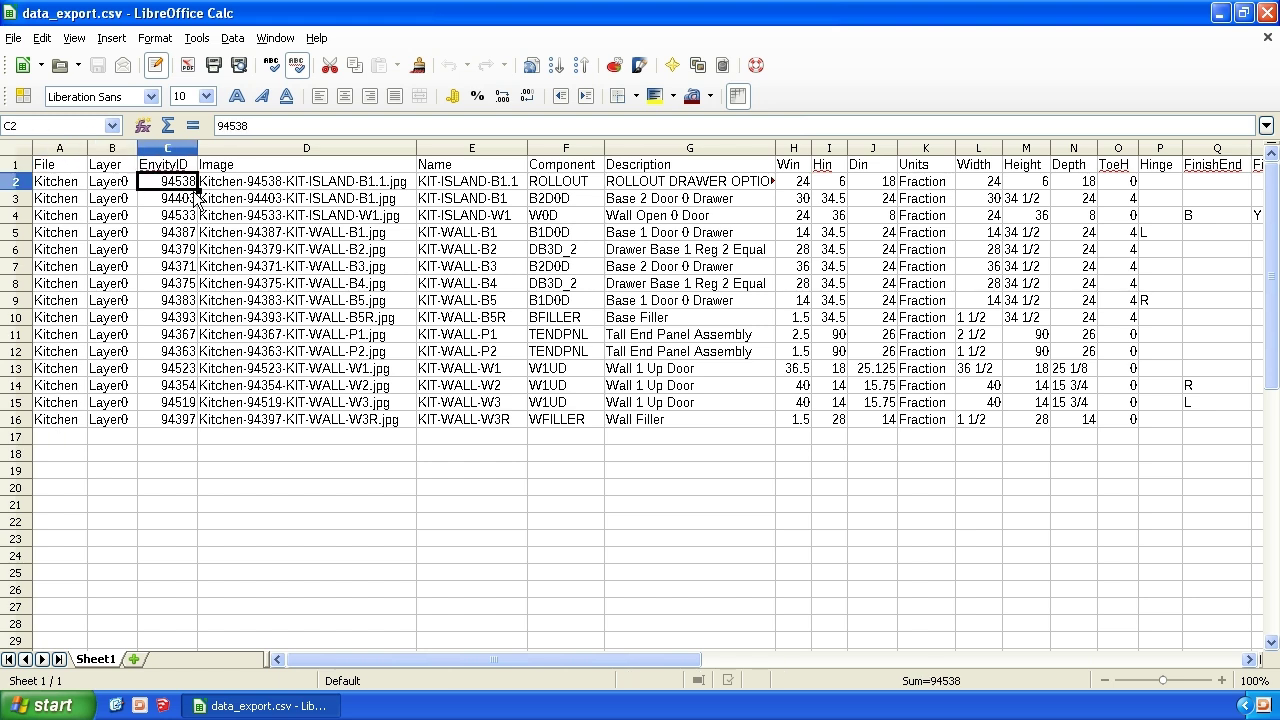
key(Right)
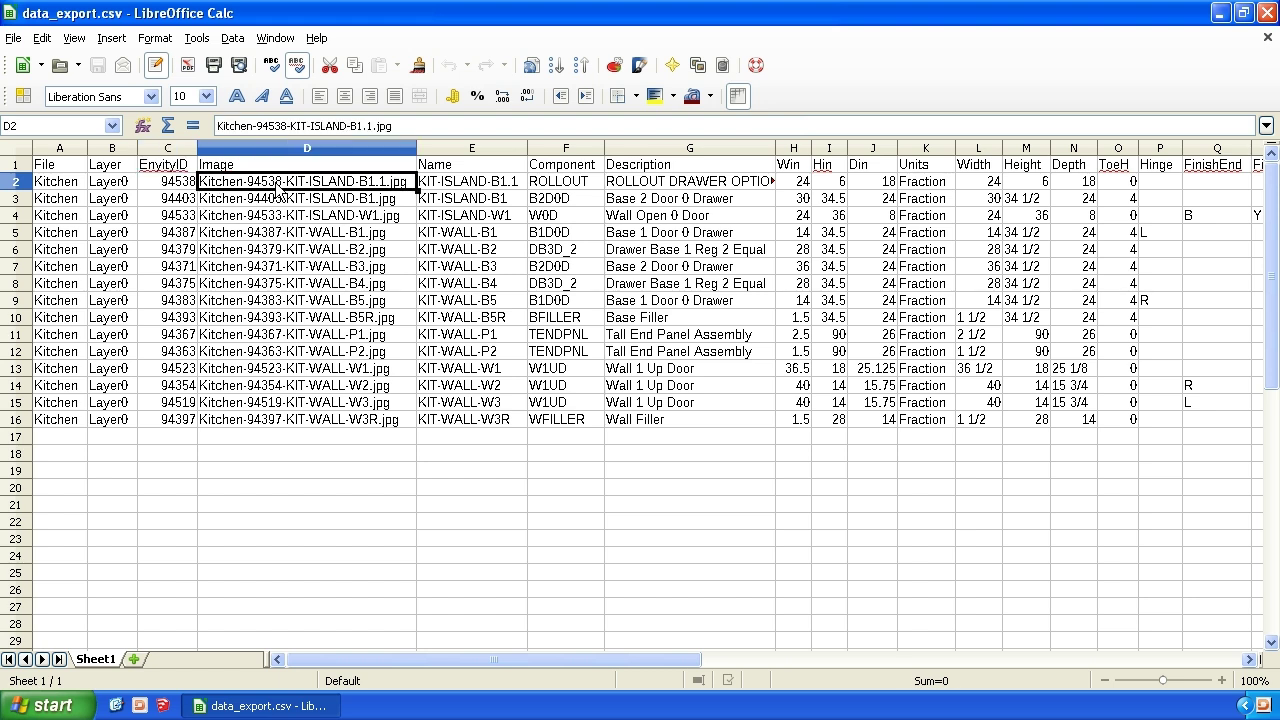
click(467, 185)
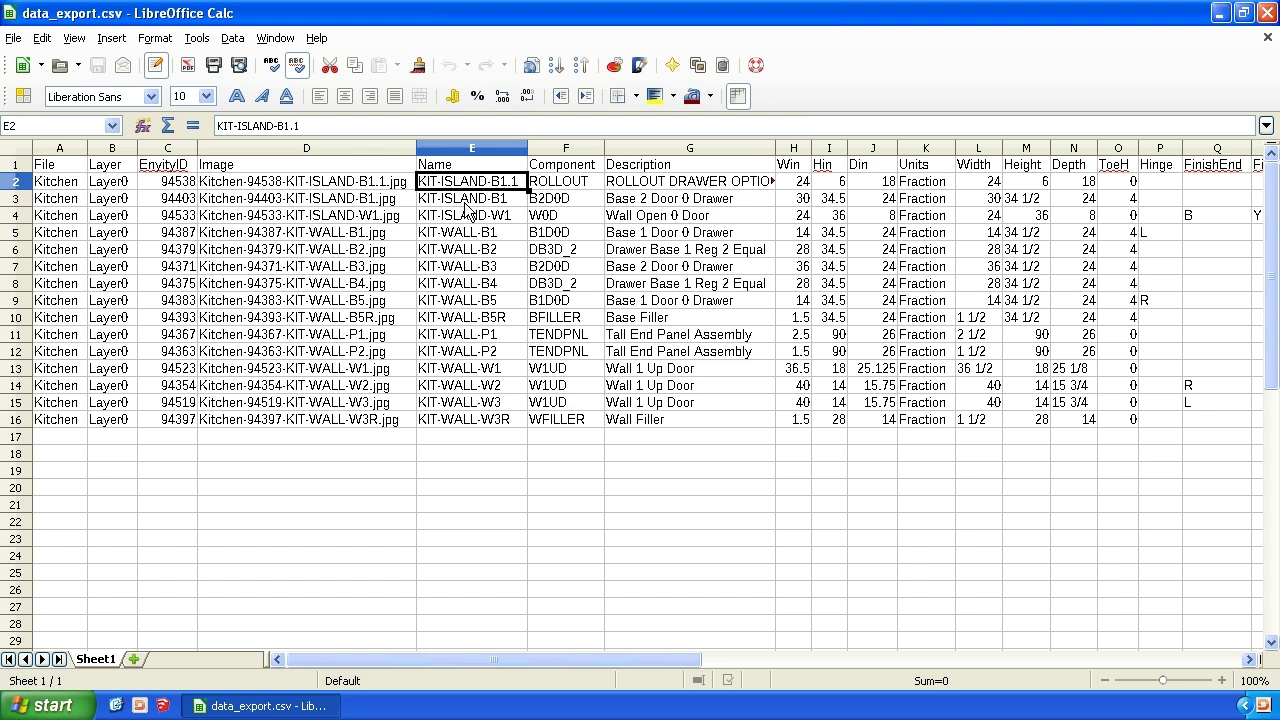
click(466, 203)
click(461, 238)
click(463, 256)
click(457, 272)
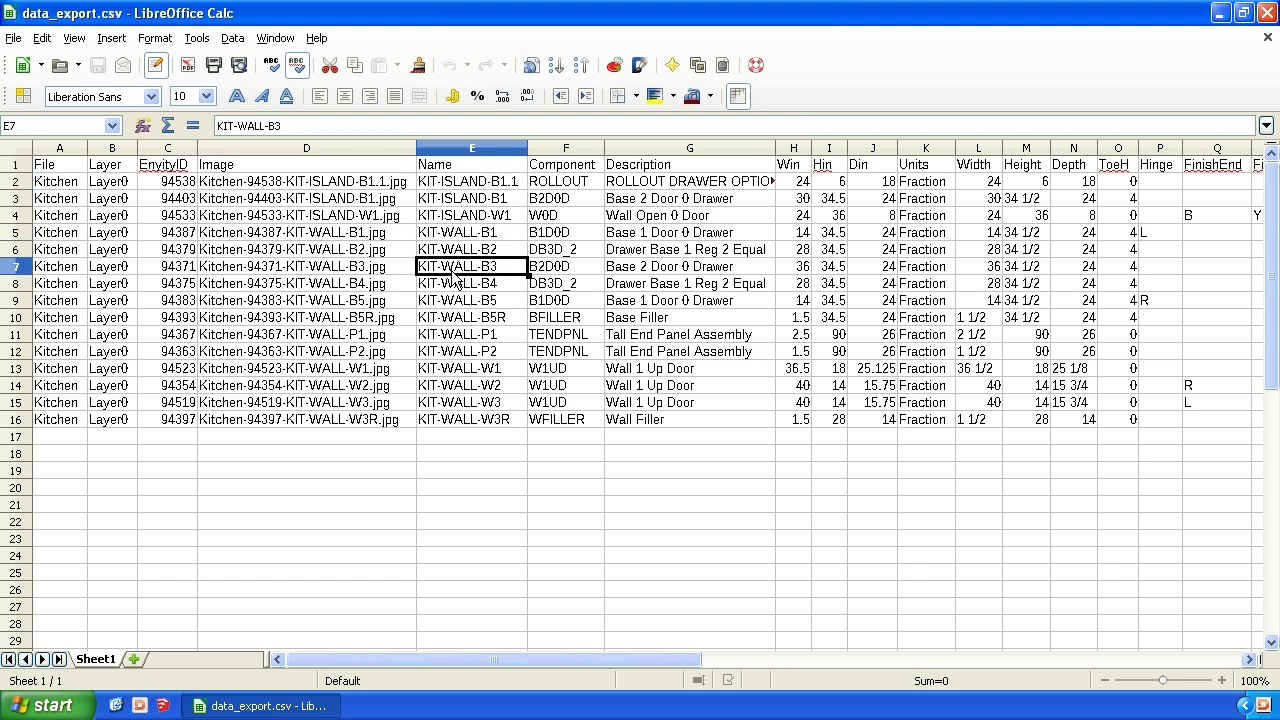
click(452, 286)
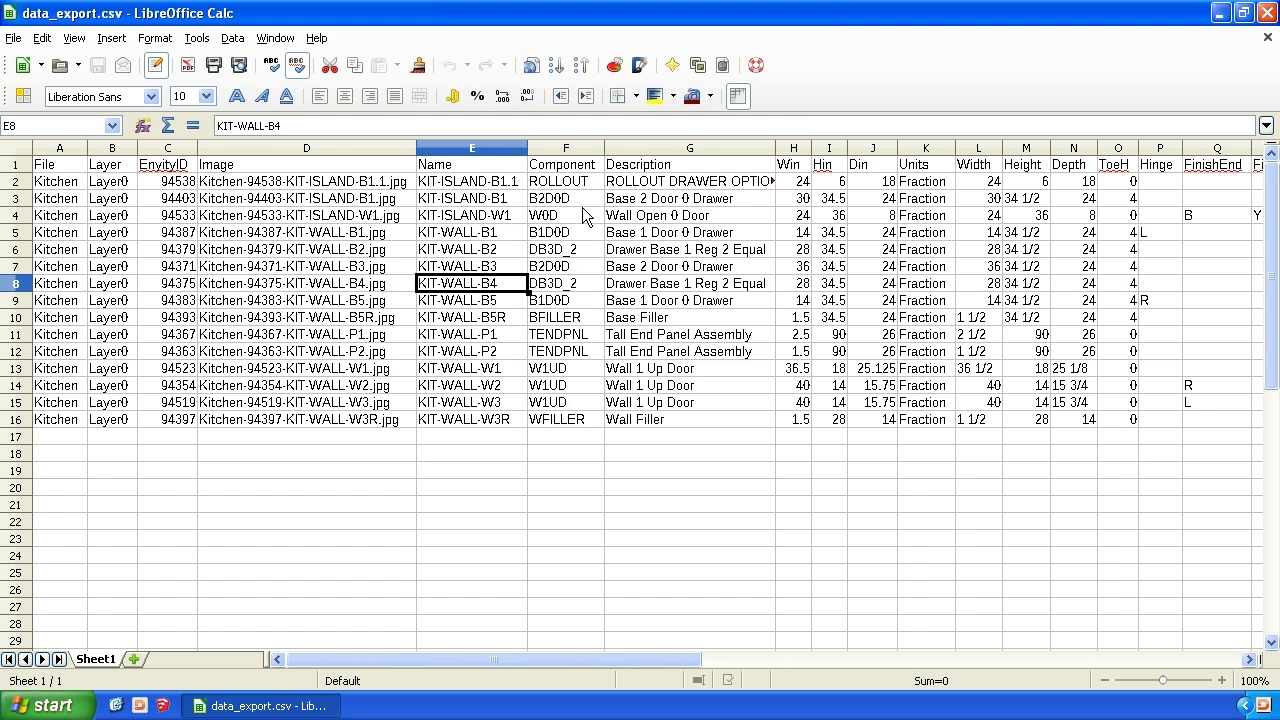
Check KIT-ISLAND-B1 in E3, Units in K7, ToeH in O2 and Hinge L in P5
click(513, 201)
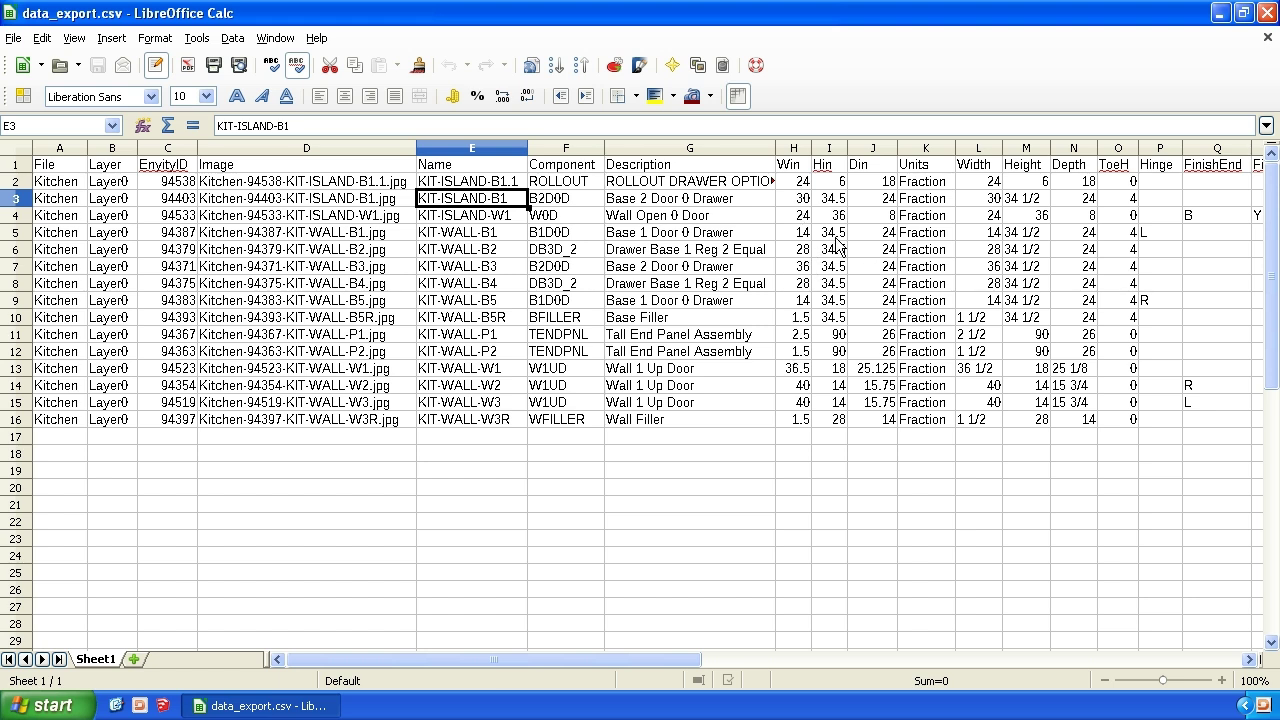
click(933, 268)
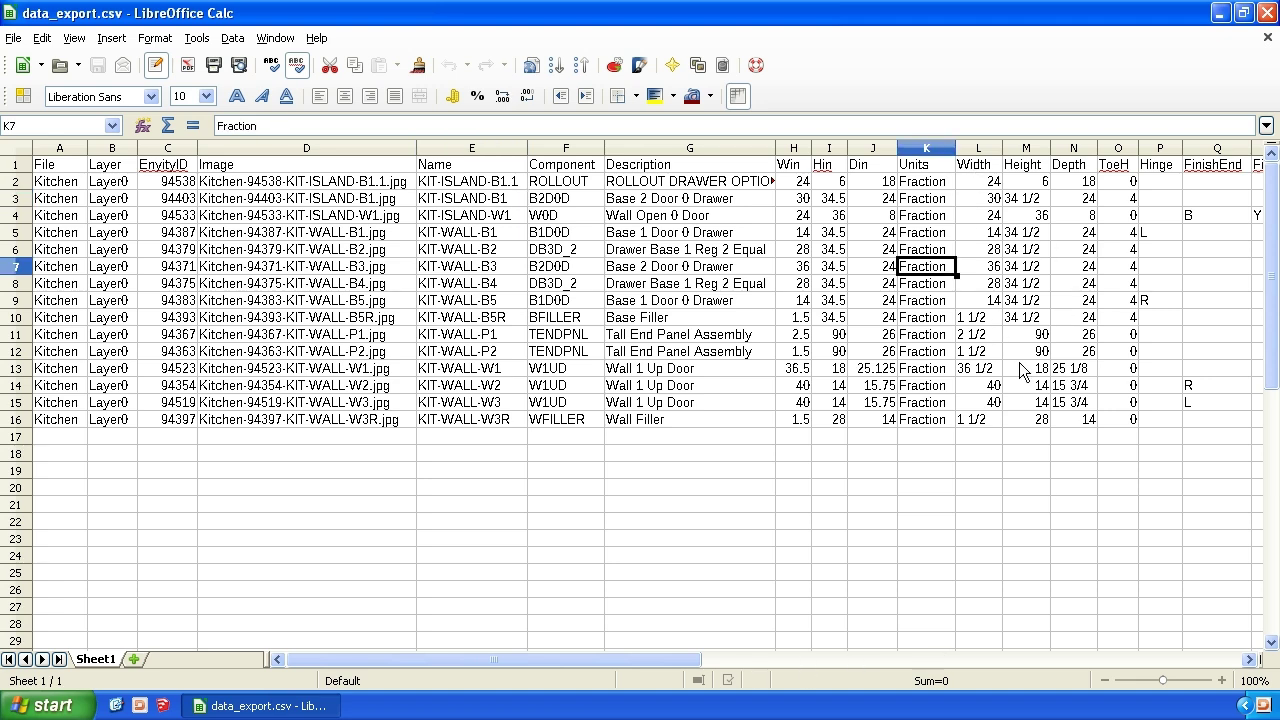
click(1114, 186)
drag(674, 660, 831, 660)
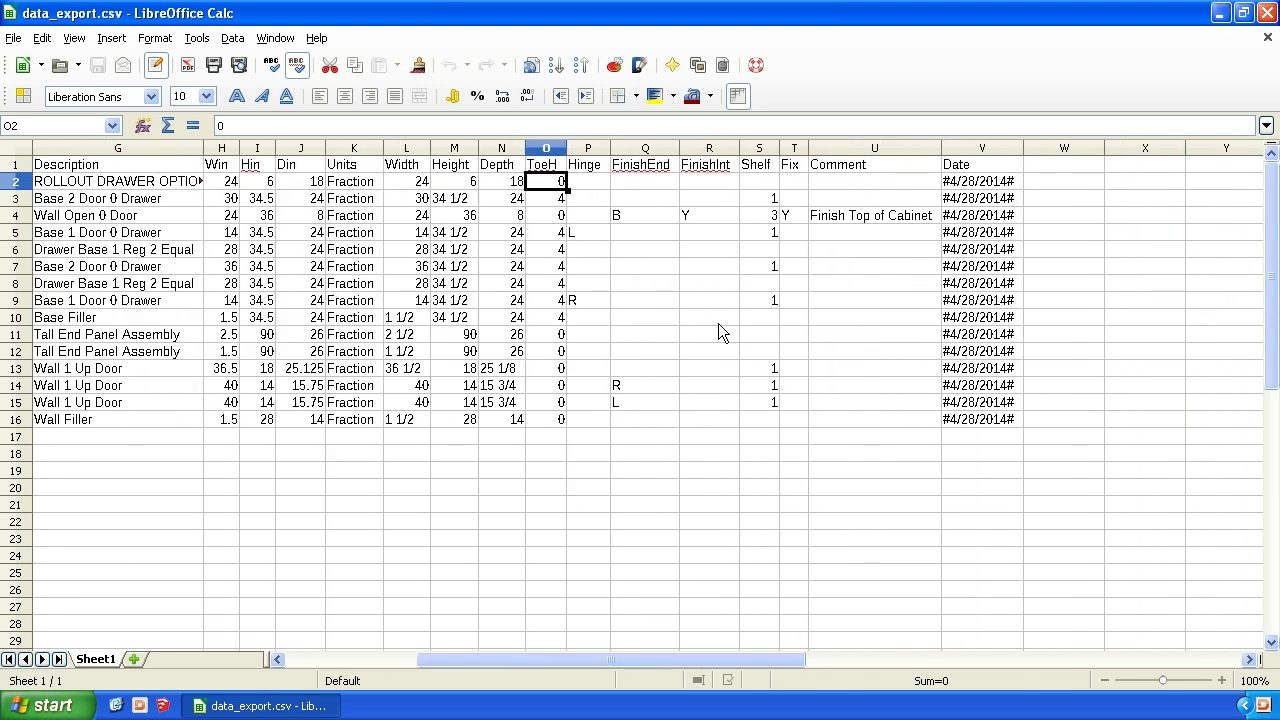
click(590, 235)
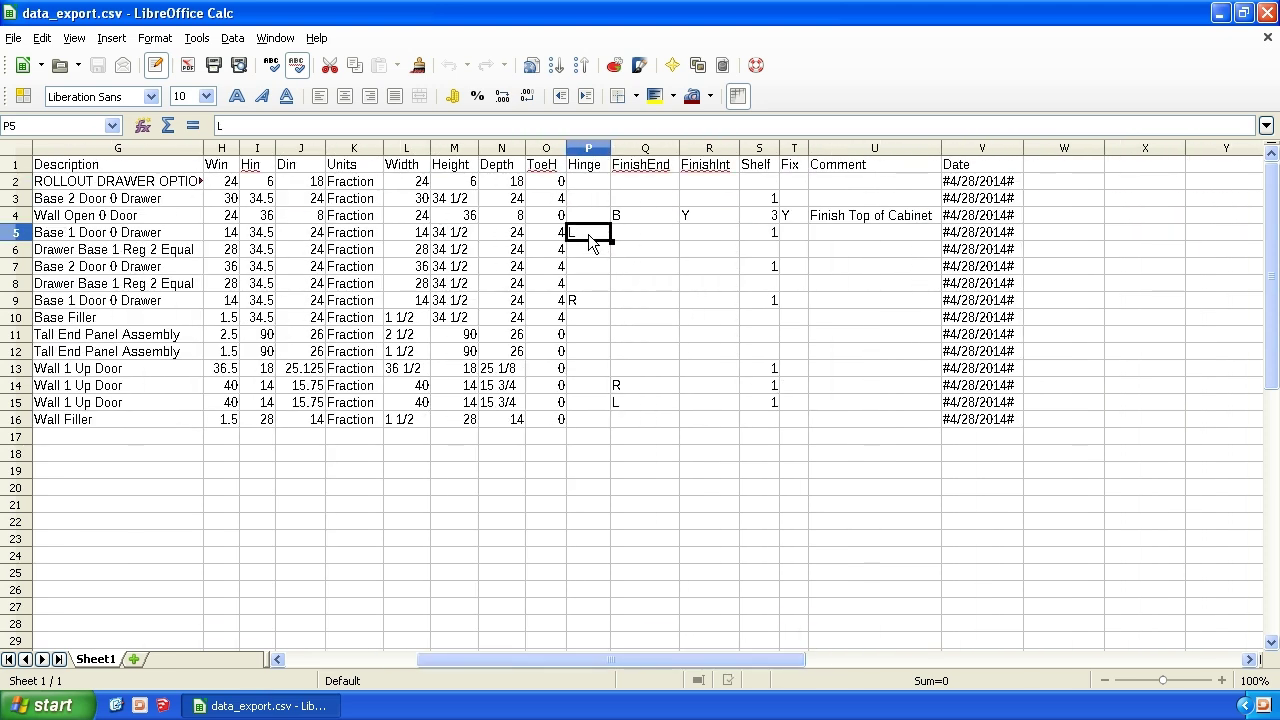
Read row 4's FinishInt, Shelf 3, Fix Y and the 'Finish Top of Cabinet' comment
click(708, 213)
click(772, 218)
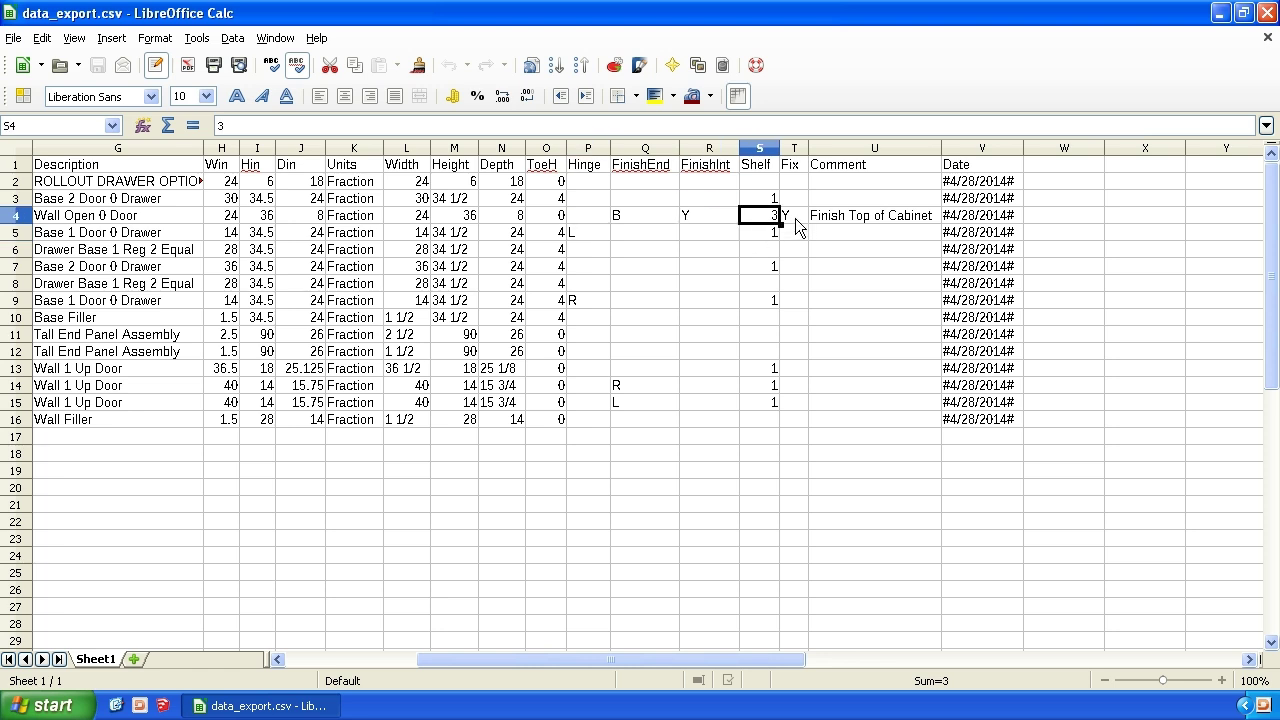
click(795, 218)
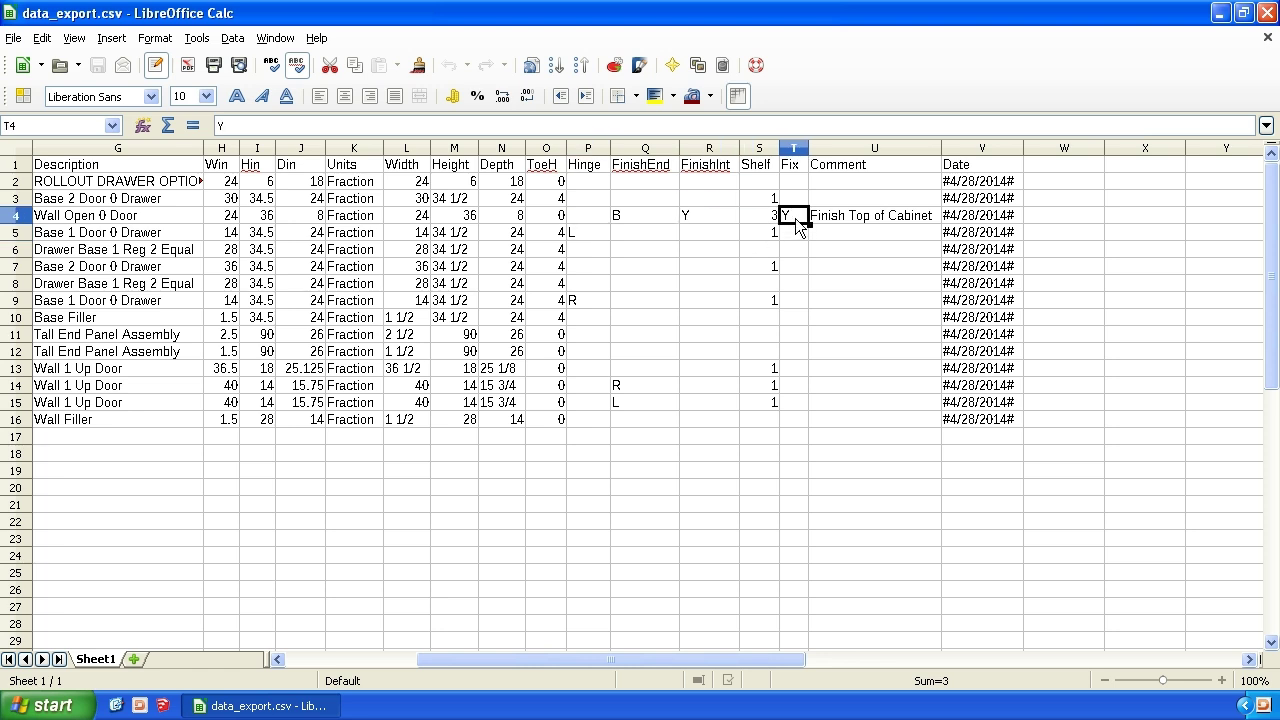
click(883, 221)
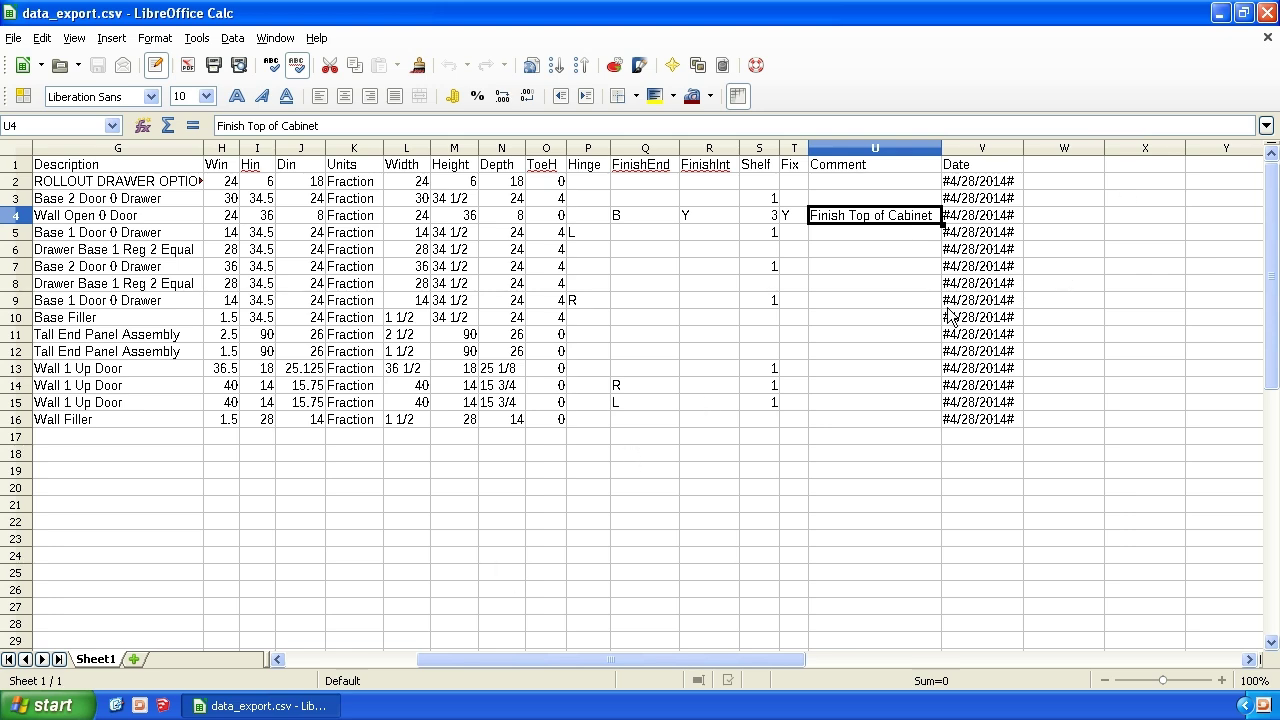
Close Calc, reopen Kitchen.skp and view SketchData info for the W0D Wall Open 0 Door cabinet
click(1272, 16)
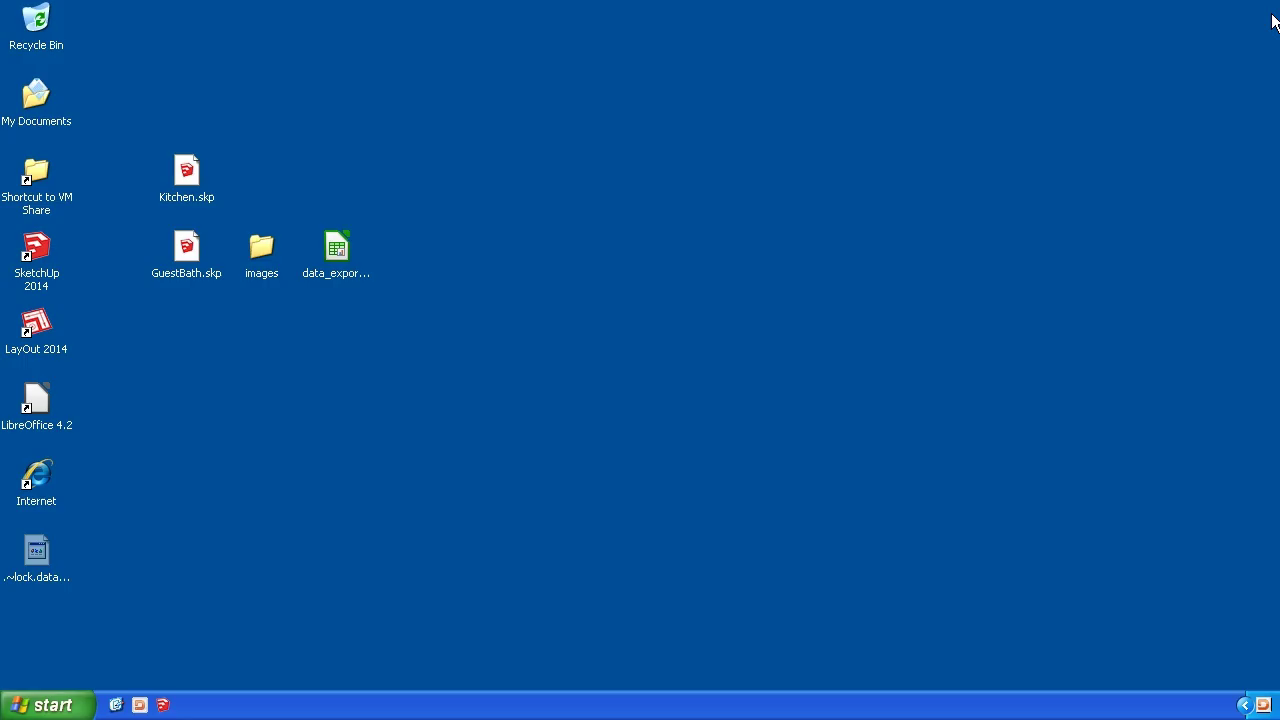
double_click(181, 174)
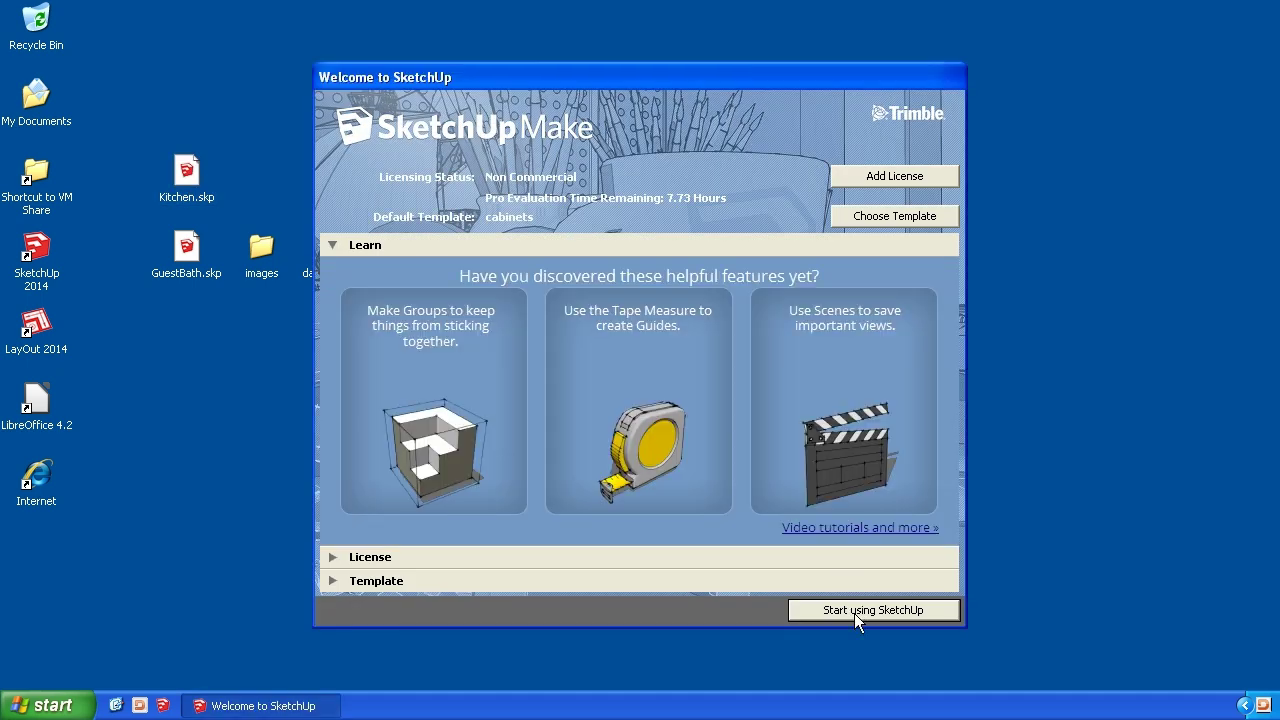
click(856, 612)
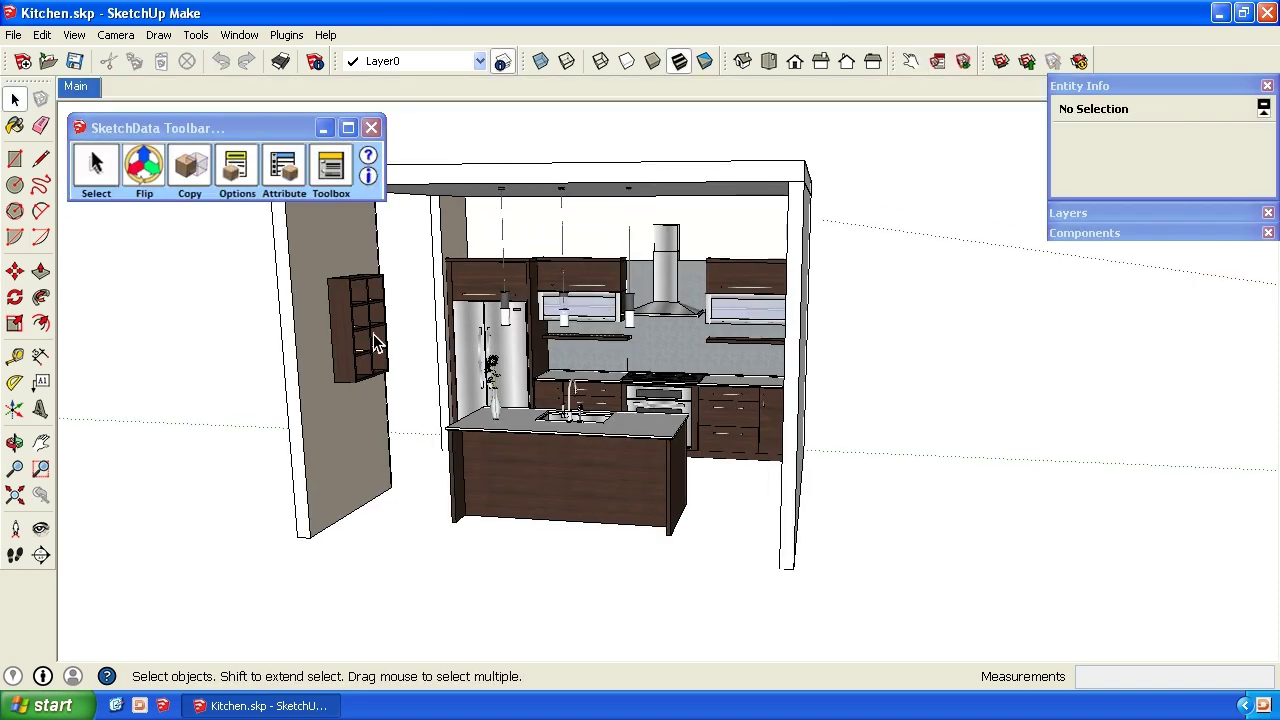
click(375, 343)
click(226, 180)
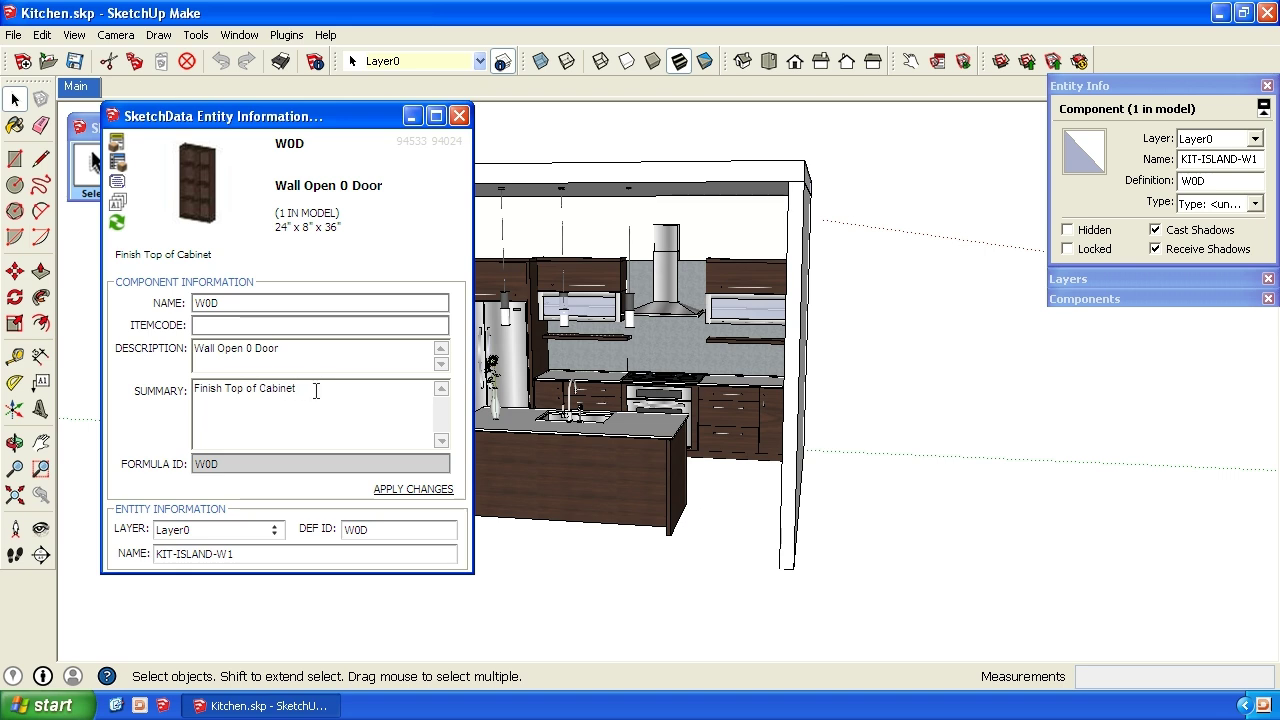
Close the Kitchen model and open GuestBath.skp
click(459, 116)
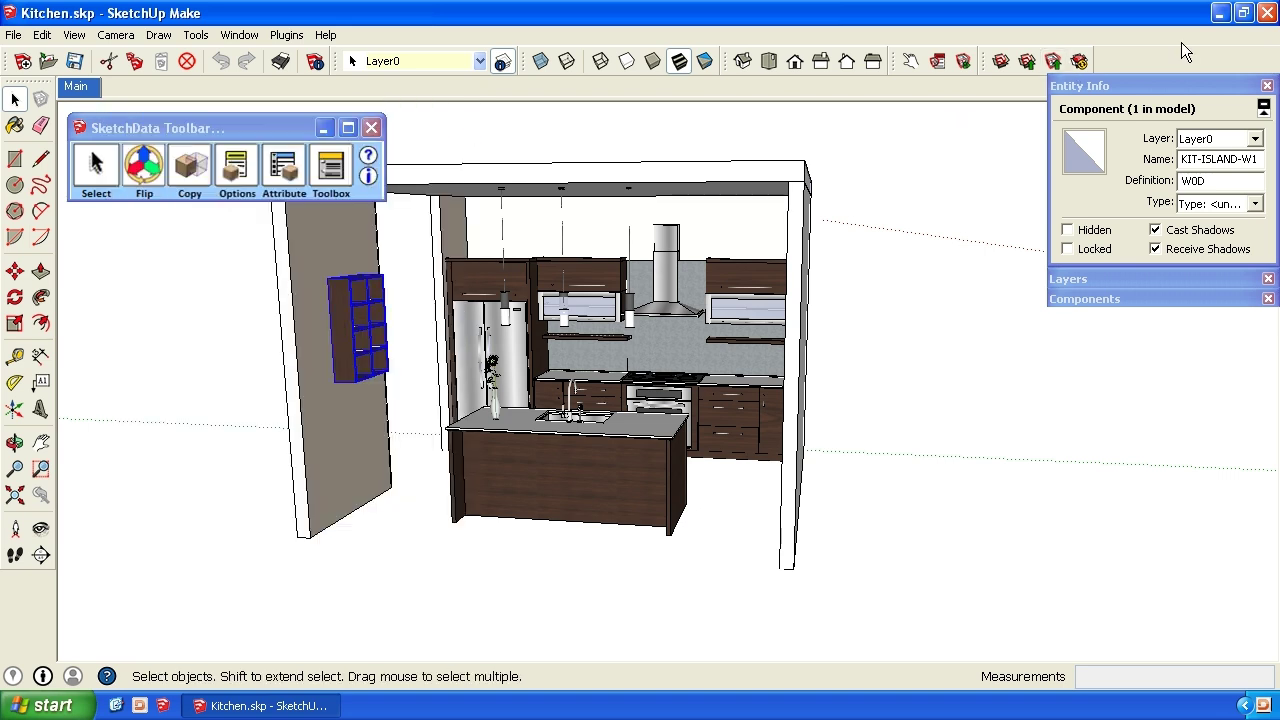
click(1267, 12)
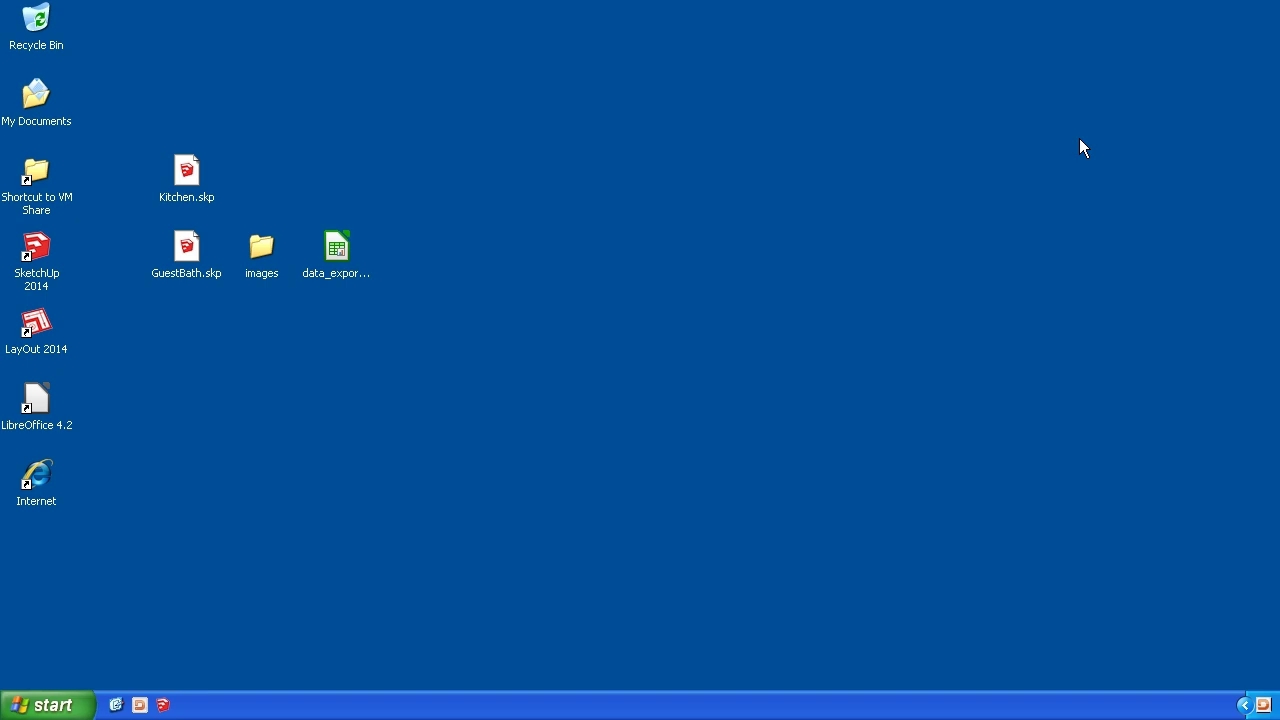
double_click(192, 258)
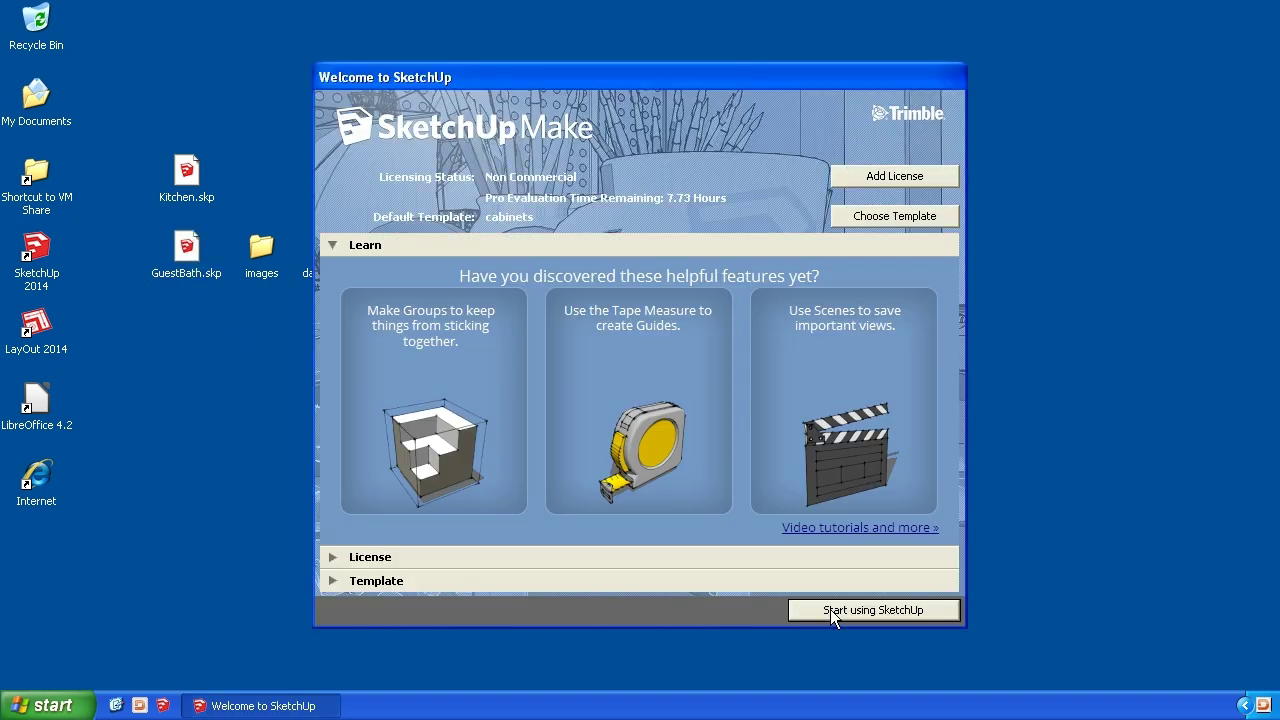
click(851, 610)
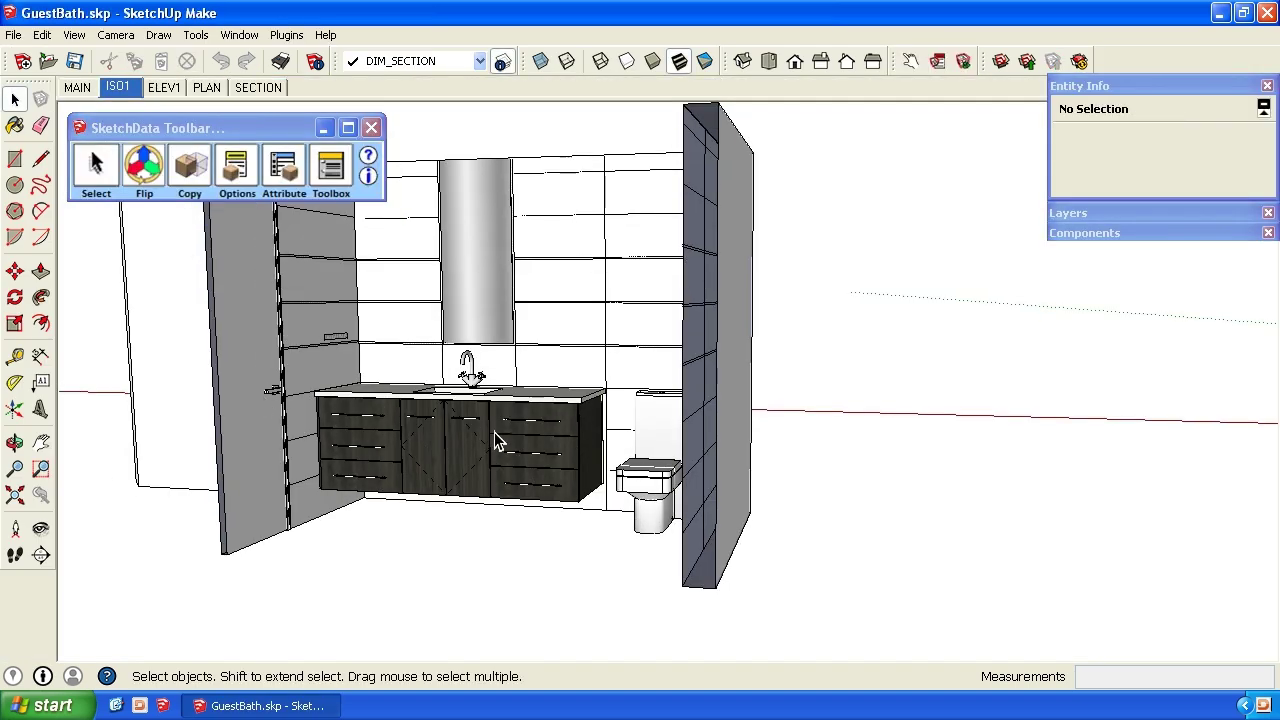
Run Cabinet List CSV Export, appending GuestBath data to data_export.csv instead of overwriting, then close
click(331, 166)
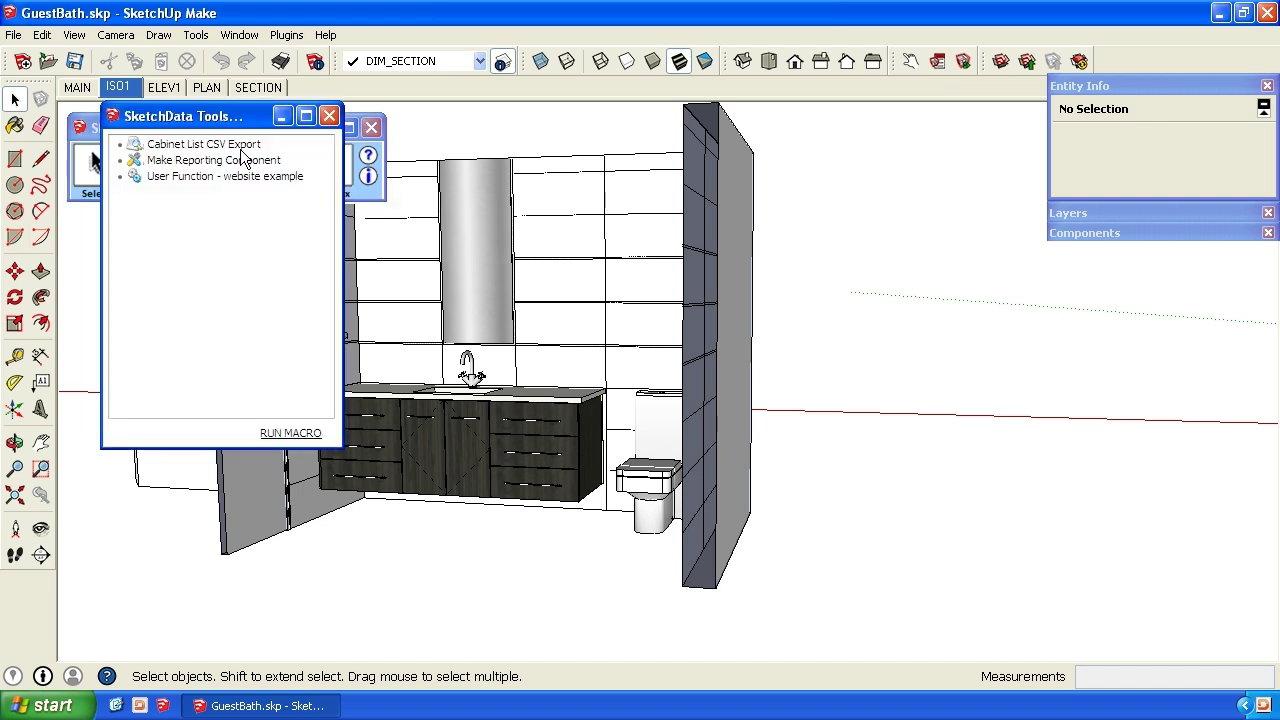
click(241, 147)
click(289, 432)
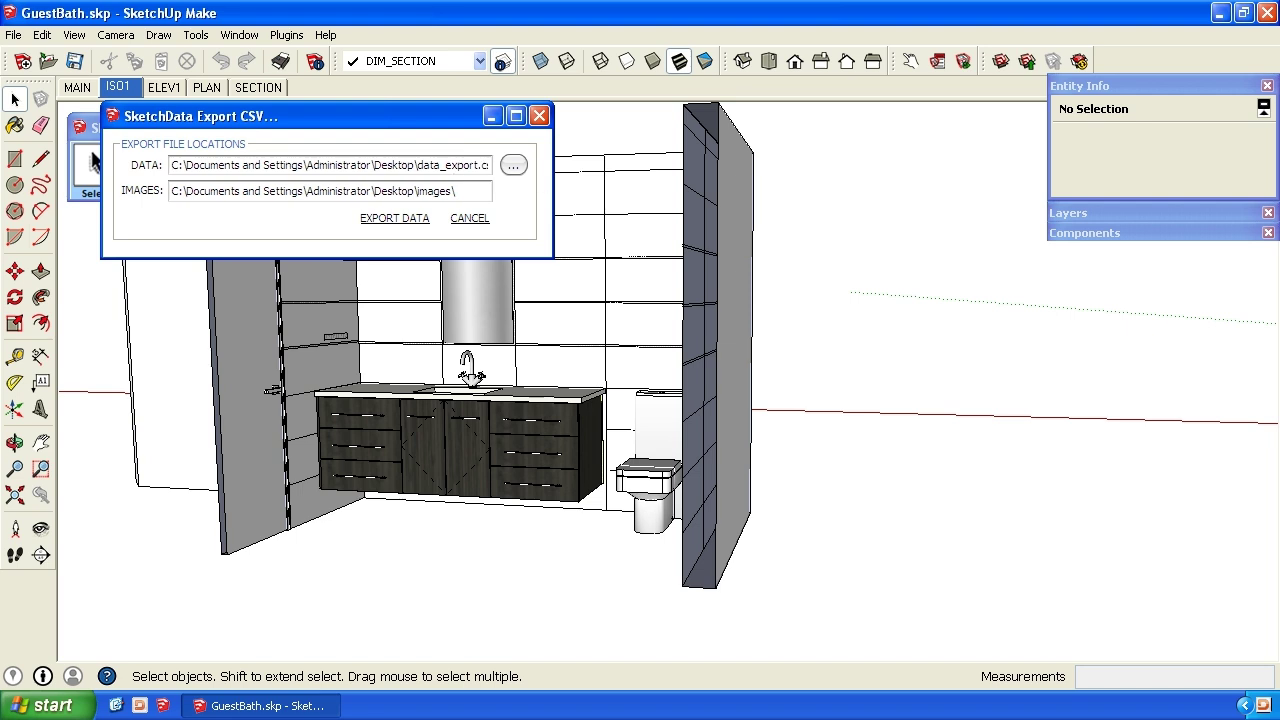
click(395, 220)
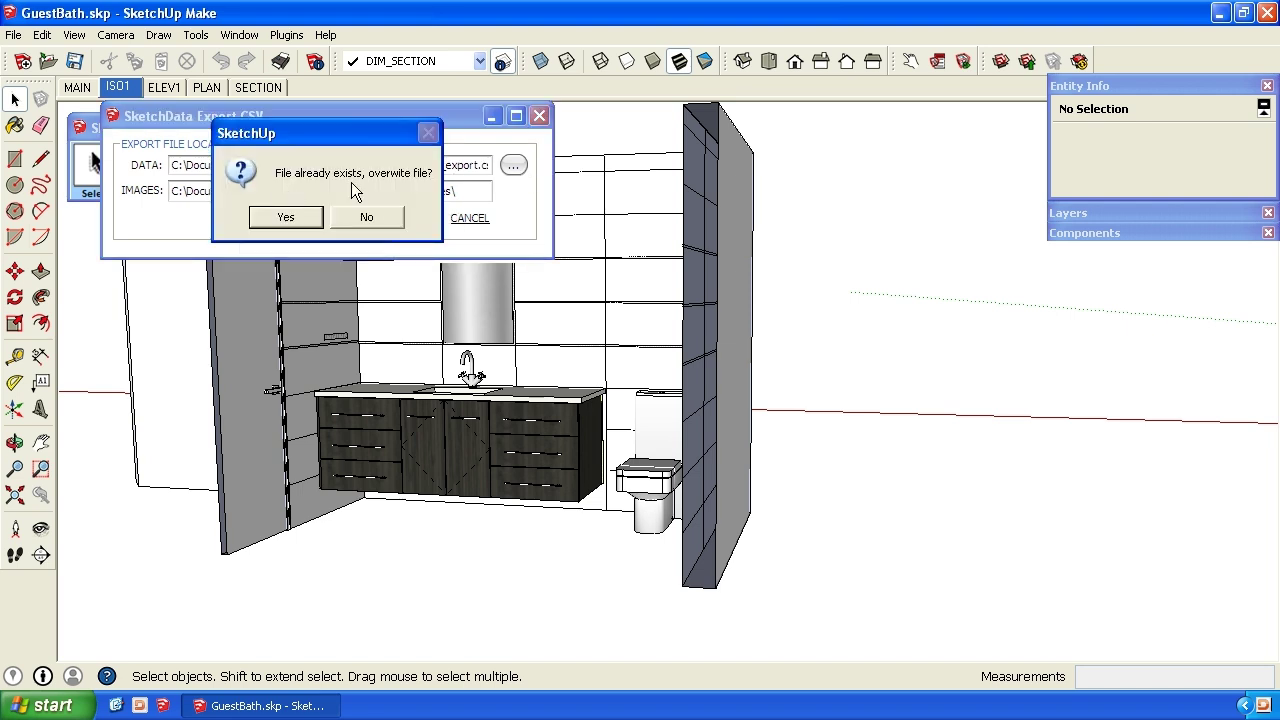
click(388, 222)
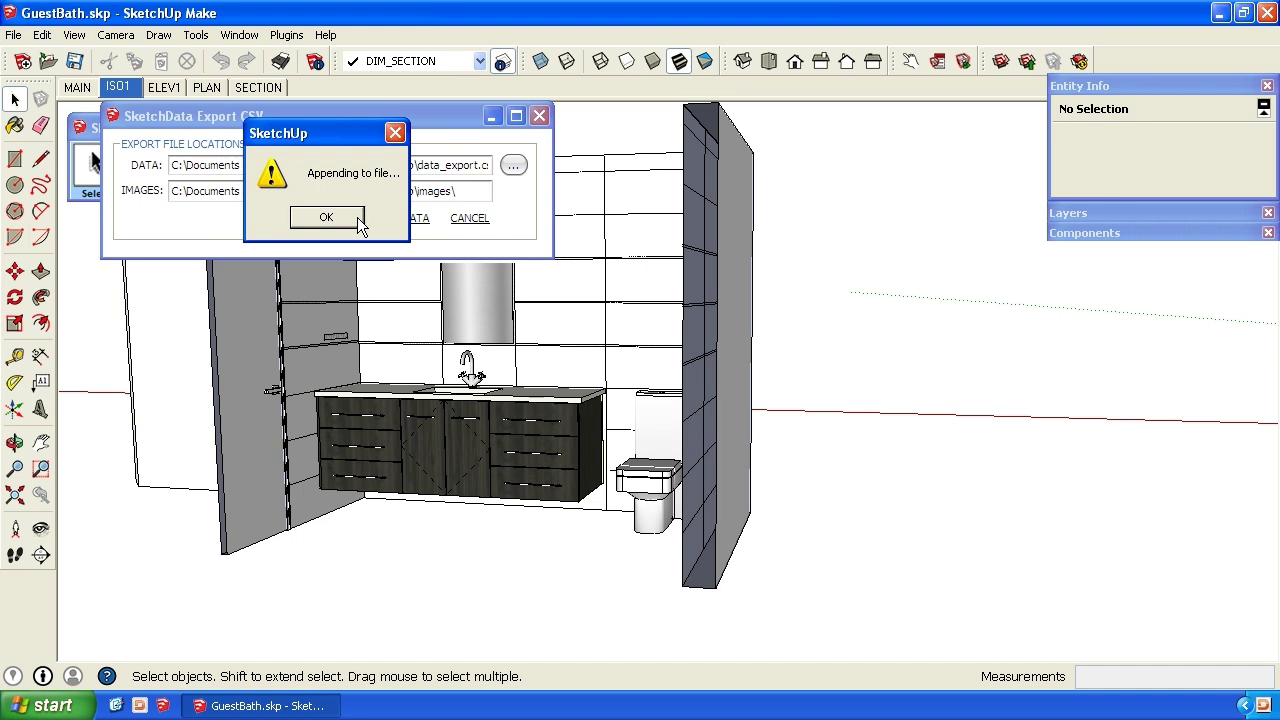
click(350, 218)
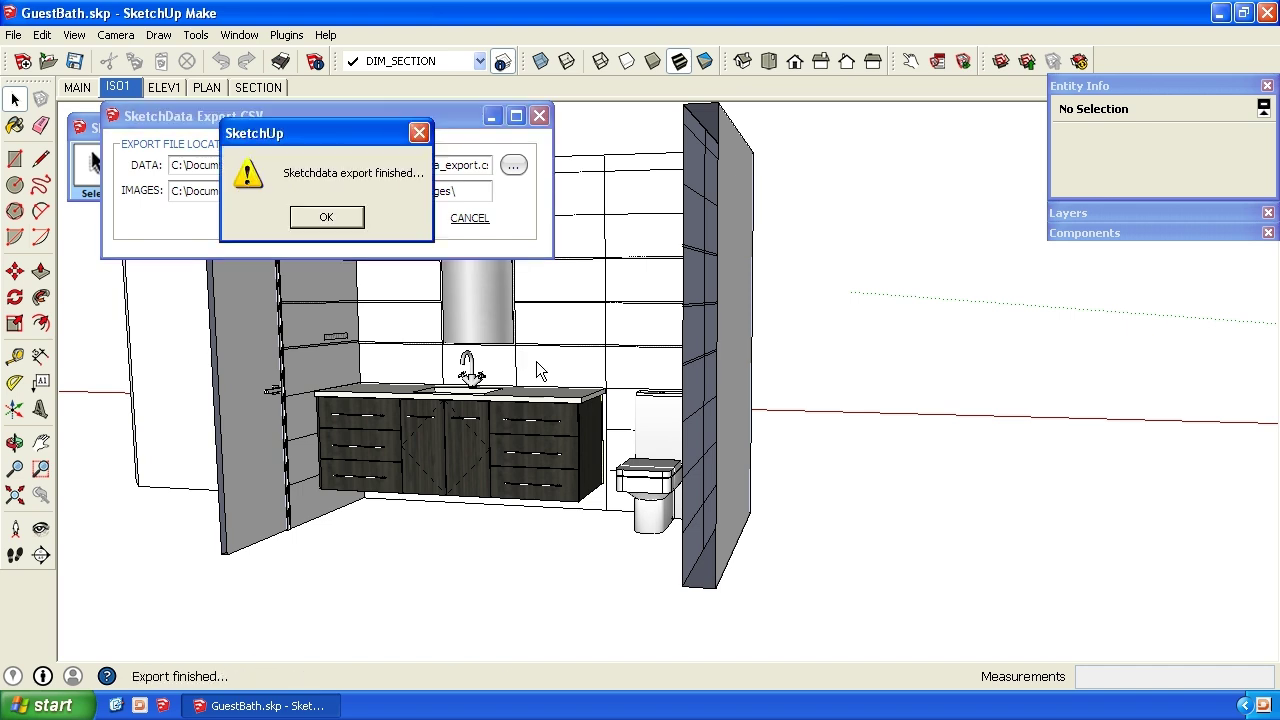
click(345, 223)
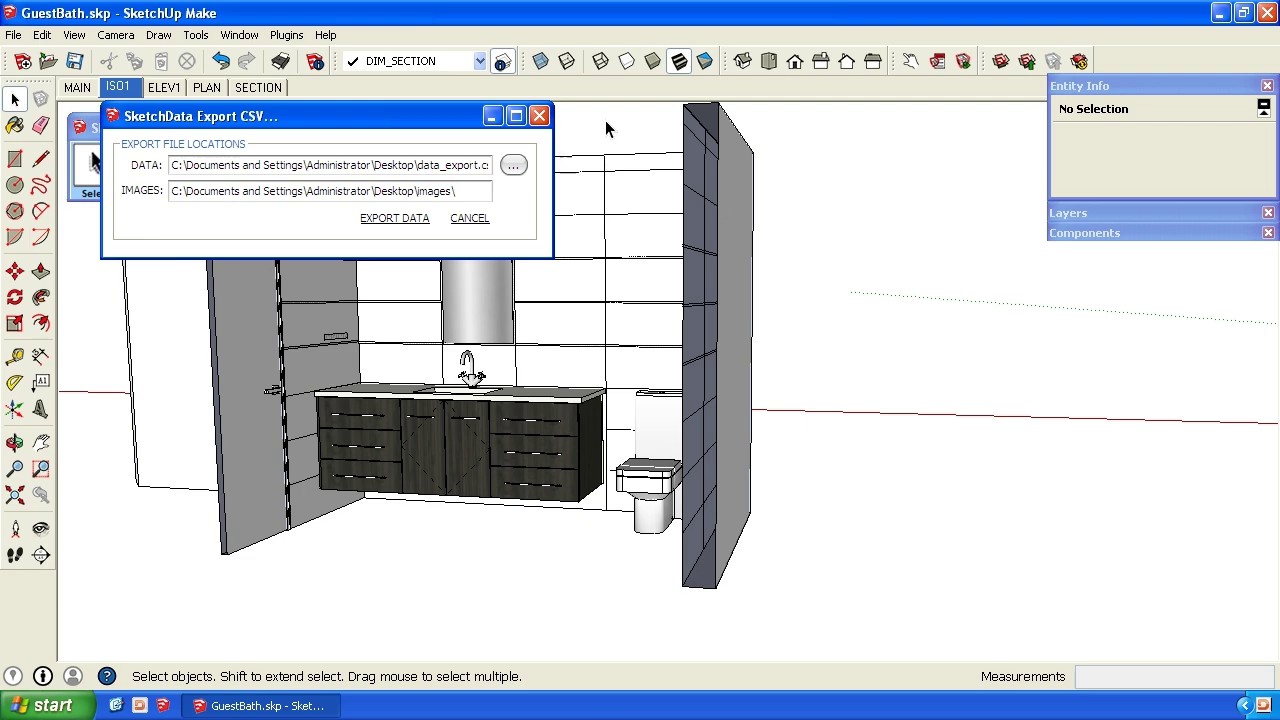
click(539, 116)
click(1267, 12)
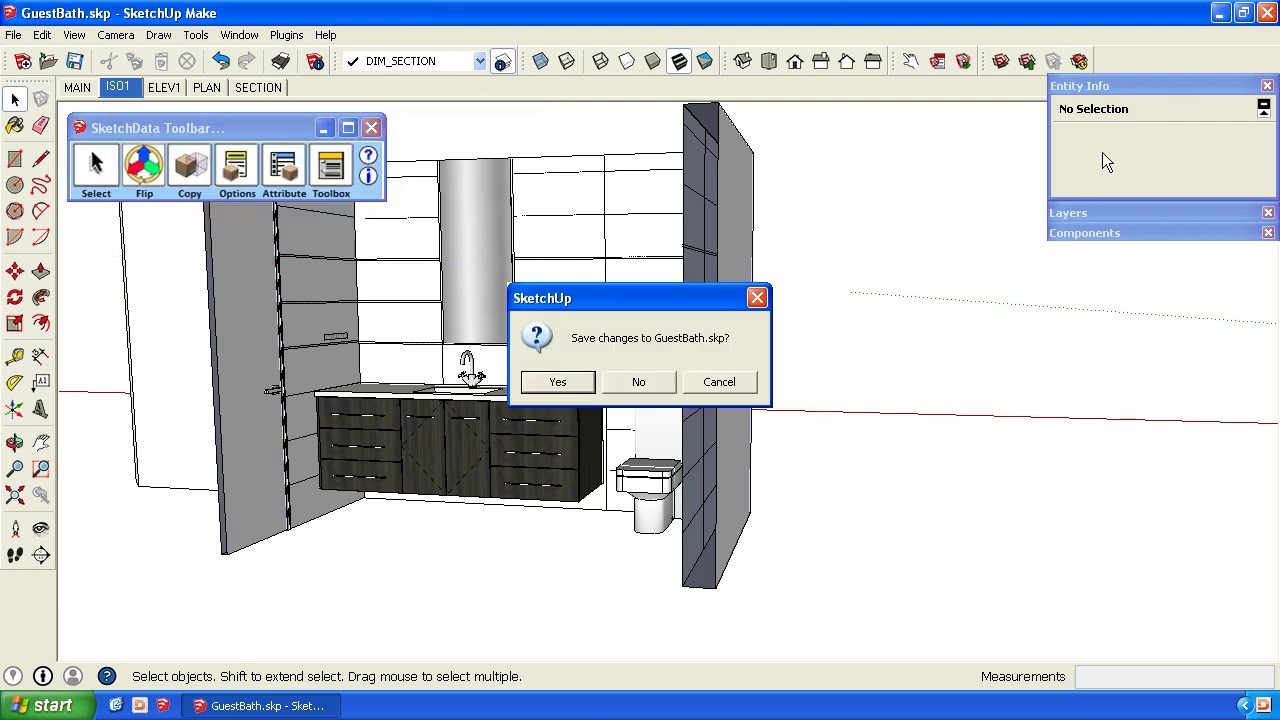
Discard GuestBath changes and browse the images folder's GuestBath and Kitchen cabinet thumbnails
click(644, 383)
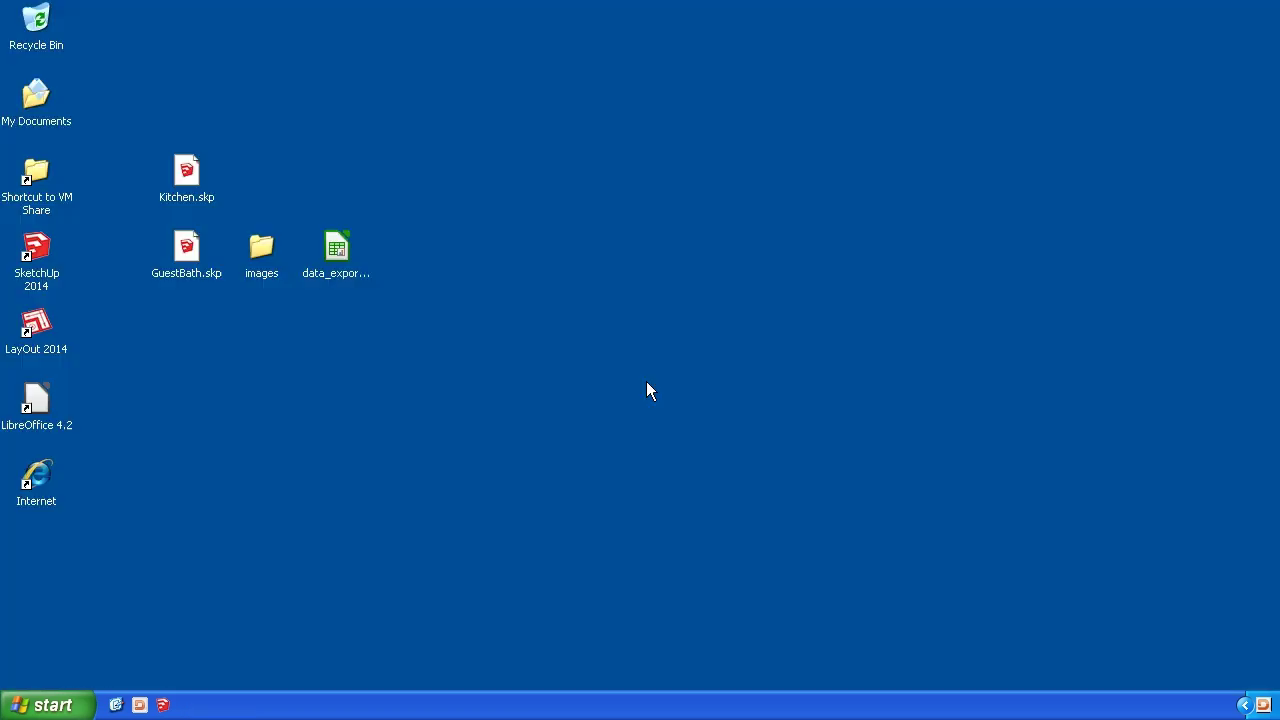
double_click(260, 254)
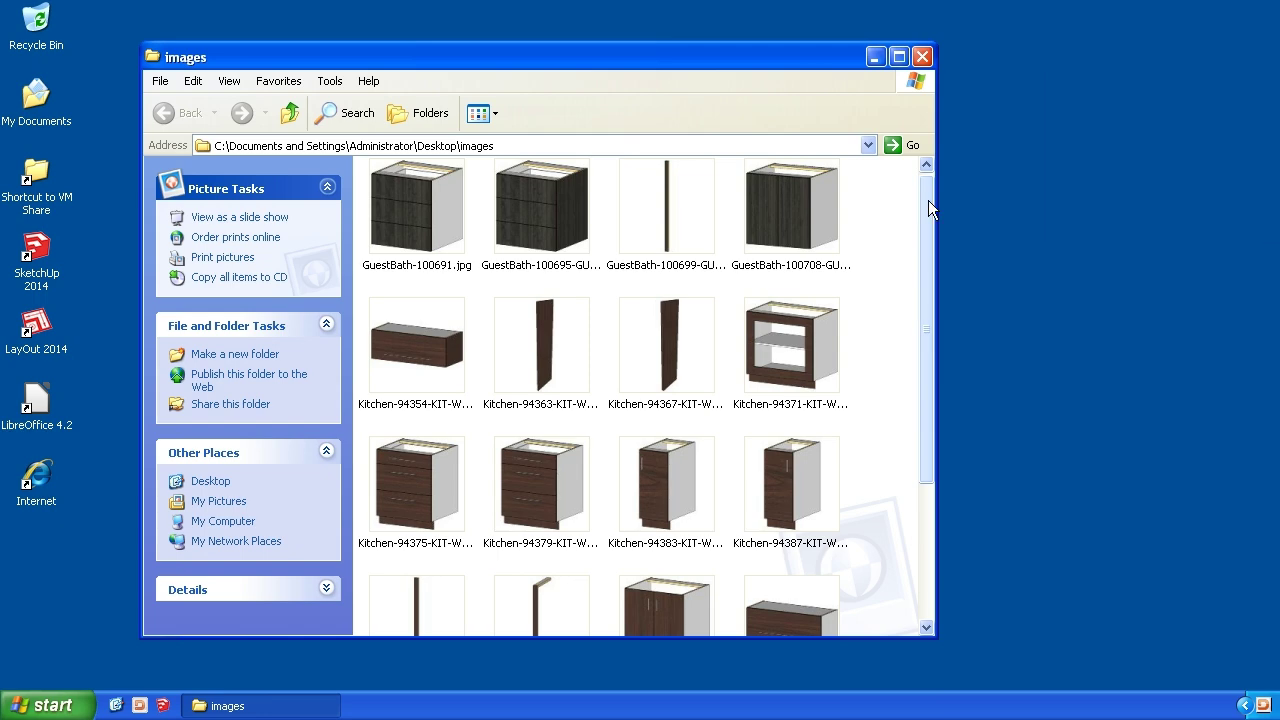
drag(928, 200, 932, 172)
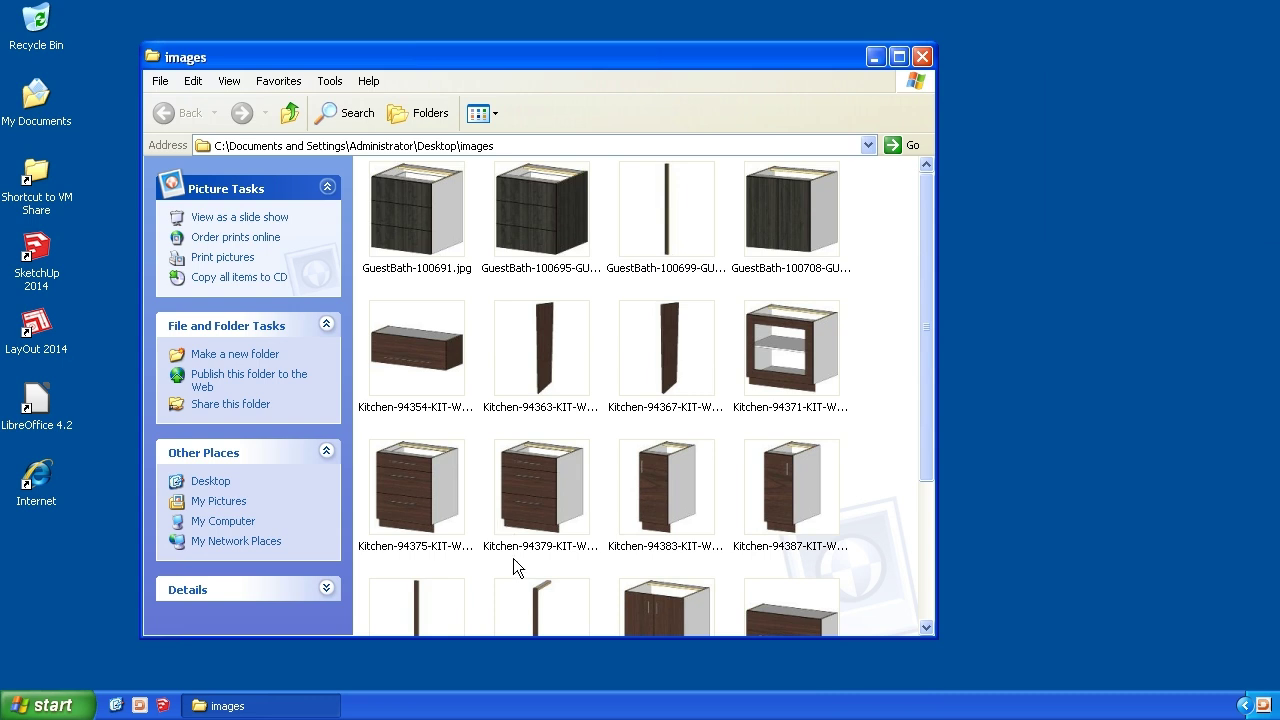
Close the images folder and load data_export.csv in Calc, showing GuestBath rows 17–20
click(922, 57)
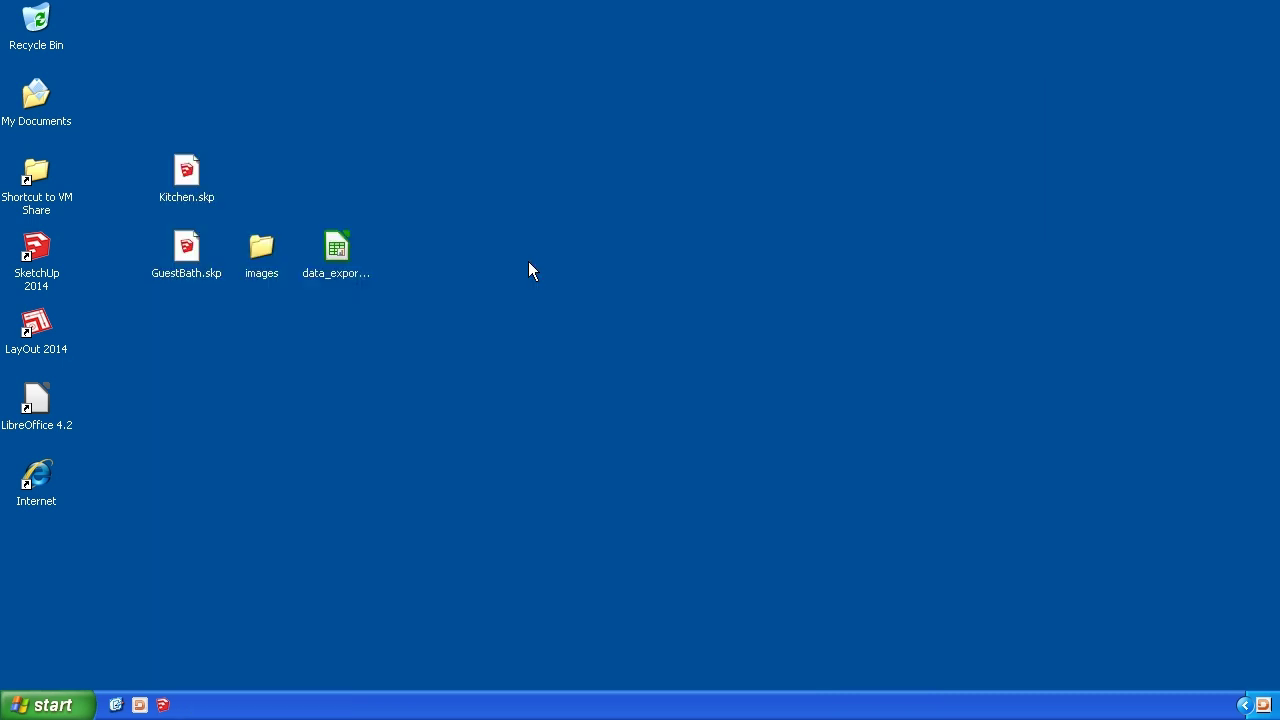
click(344, 247)
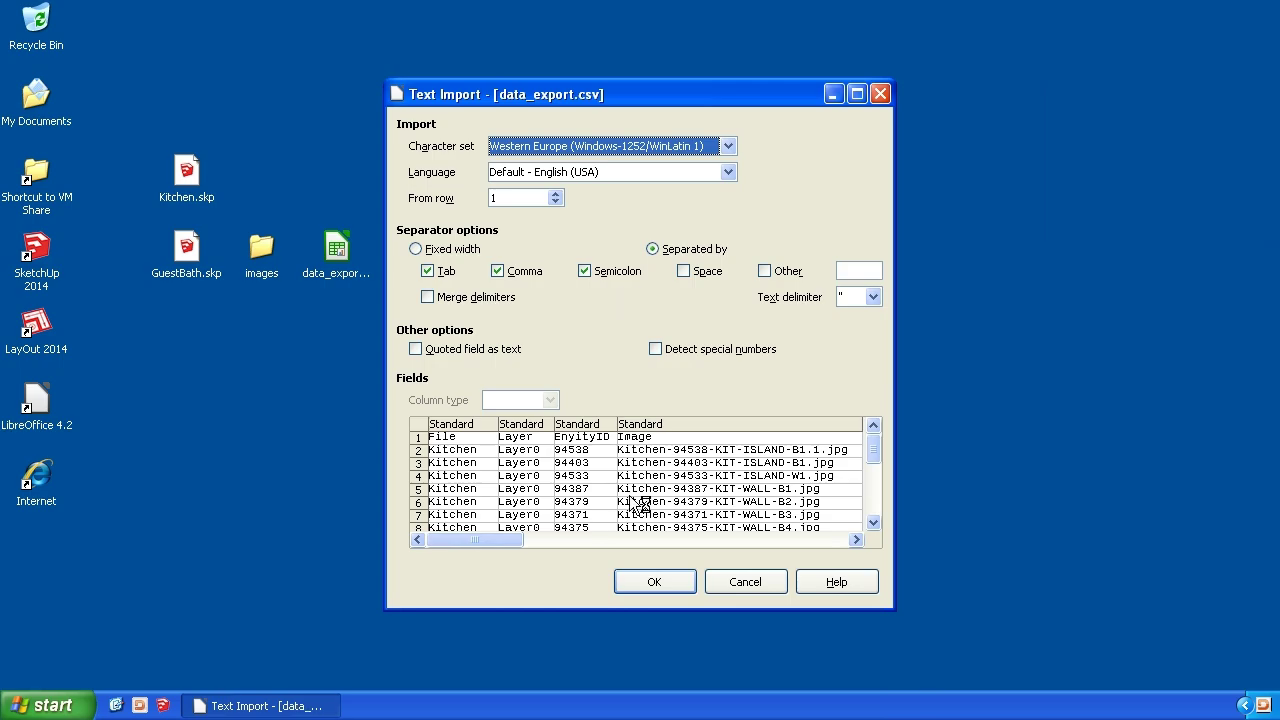
click(650, 585)
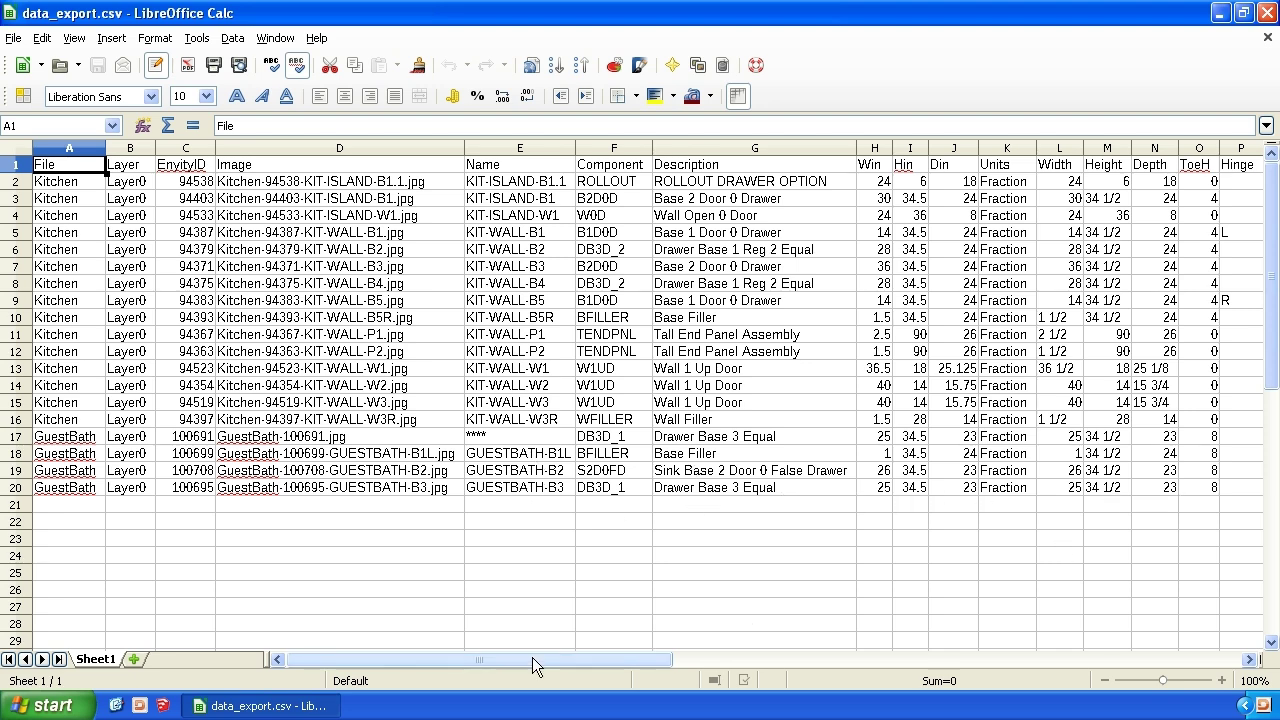
Scroll across columns I–V of the combined cabinet list, then close LibreOffice Calc
drag(532, 657, 775, 677)
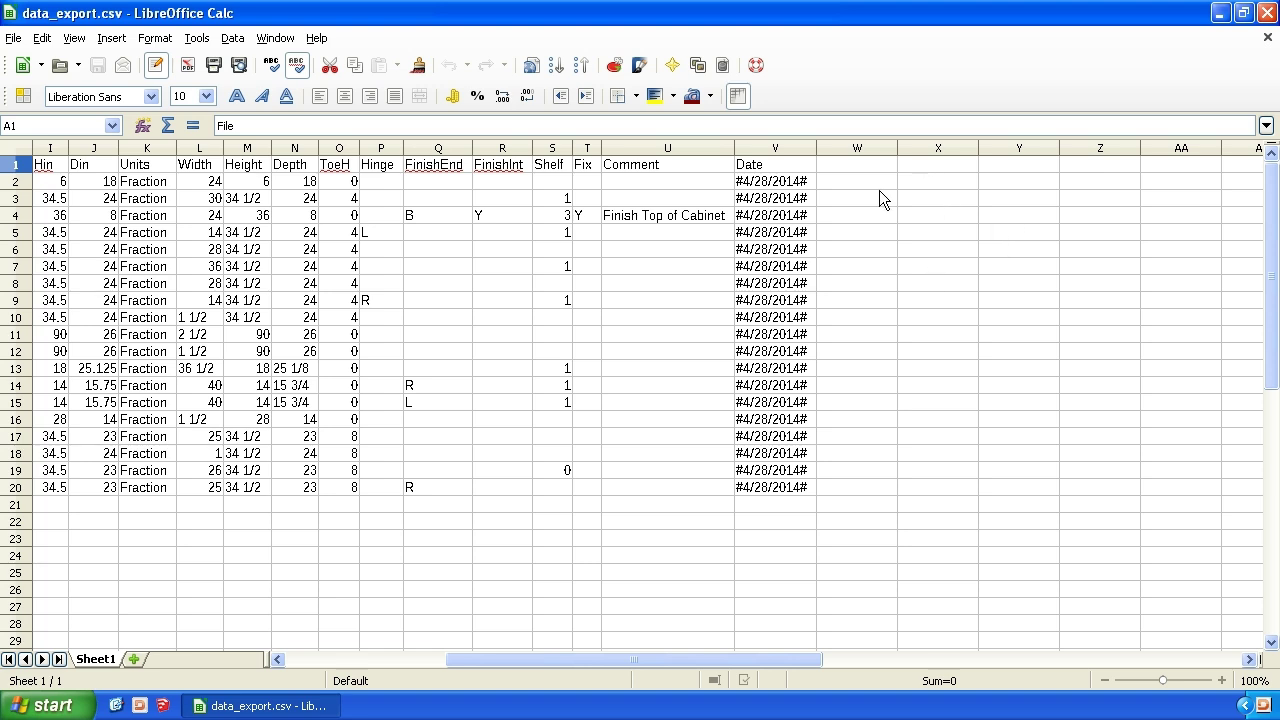
click(1267, 12)
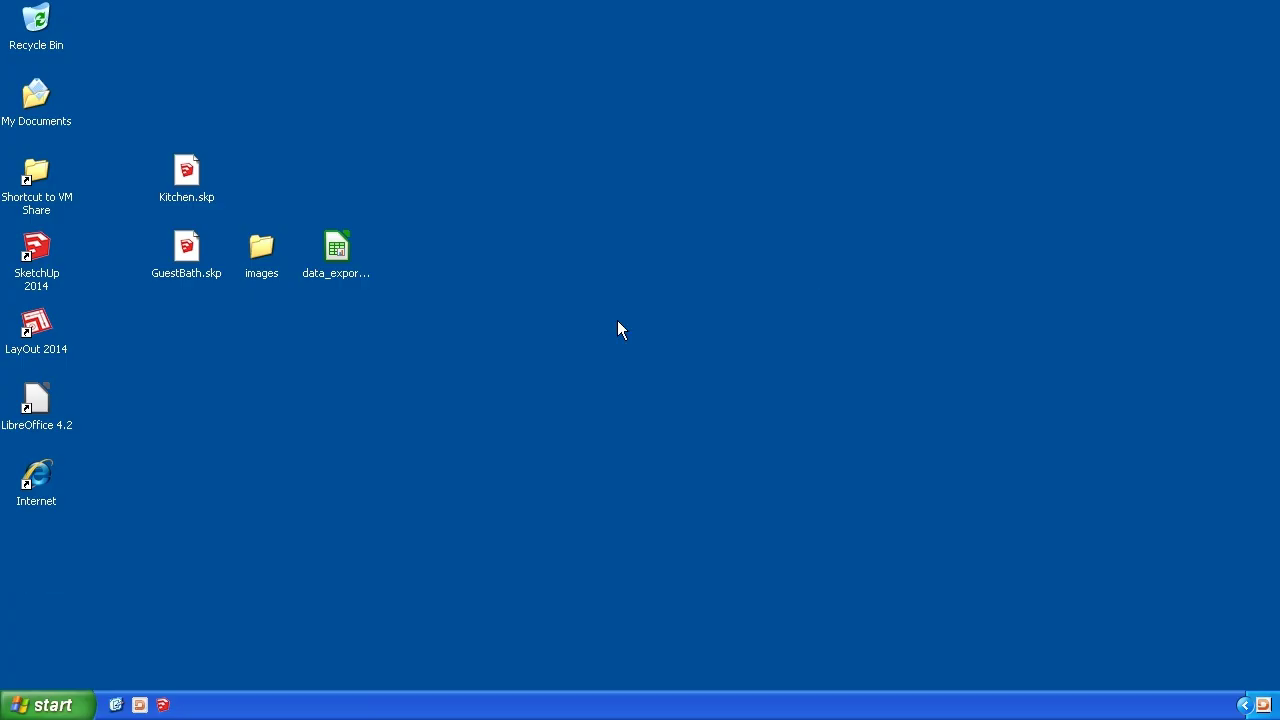